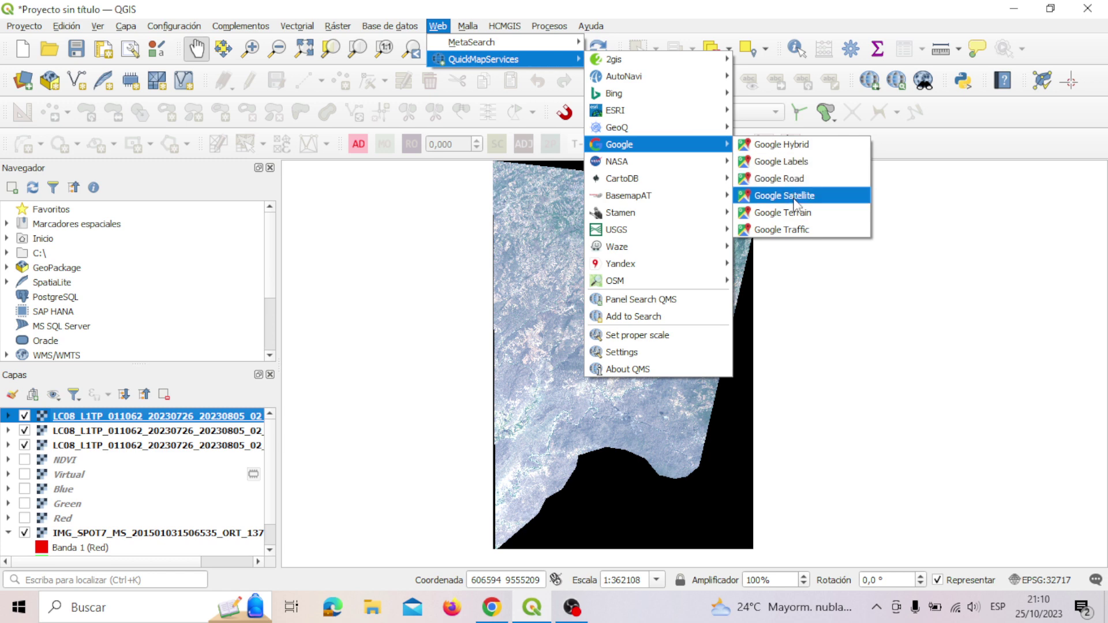
Examine where the Landsat LC08 band rasters lie on the Google Satellite basemap
scroll(558, 346, down, 4)
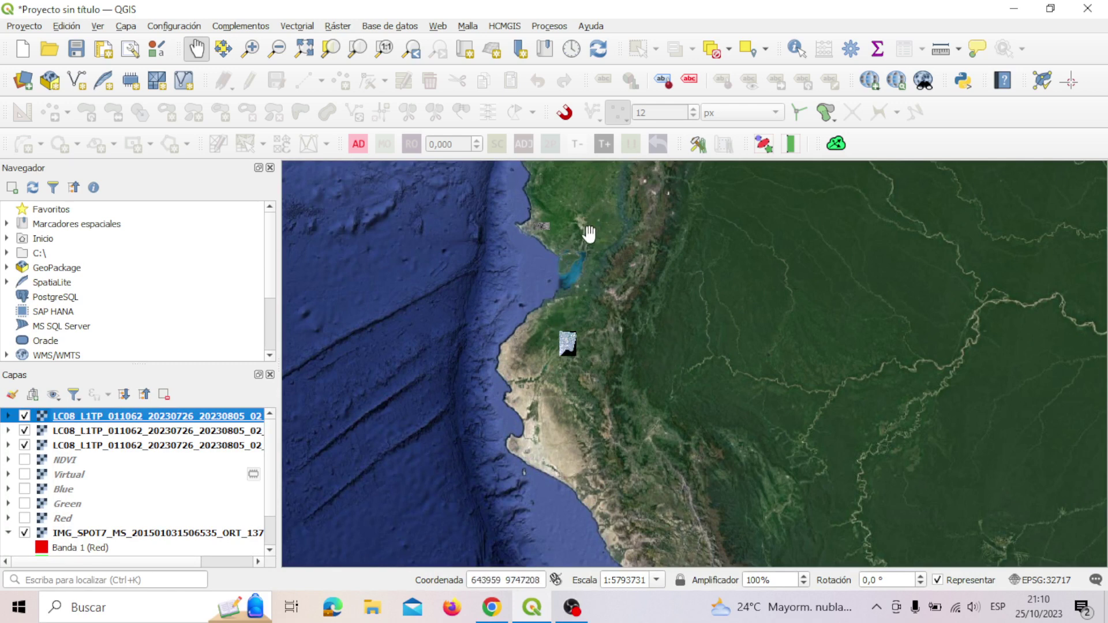
scroll(534, 238, up, 1)
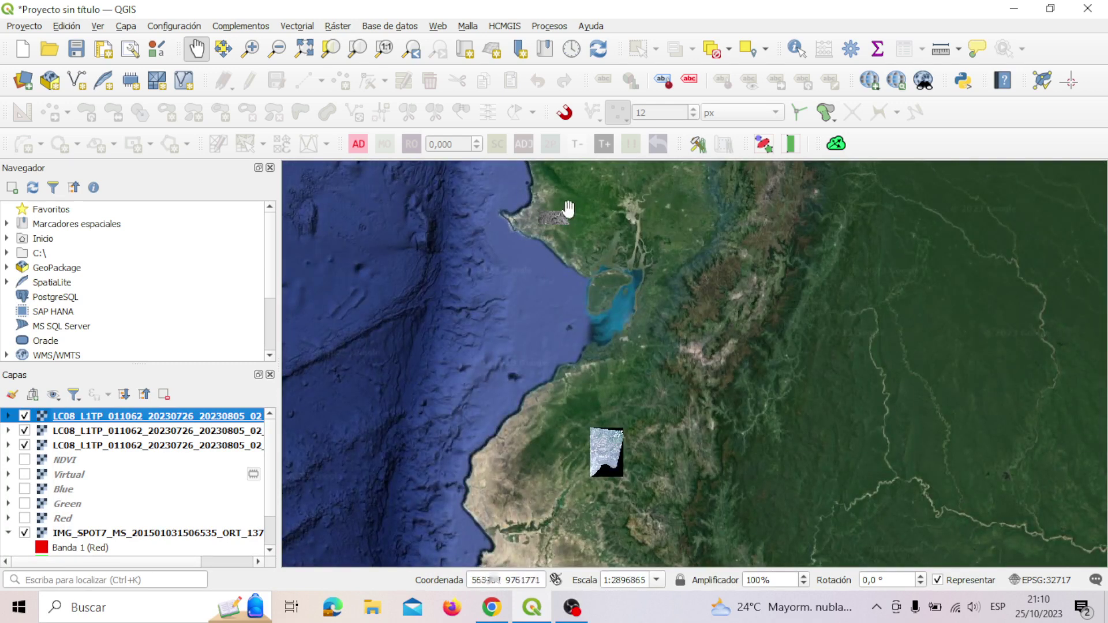
scroll(569, 210, up, 5)
scroll(525, 324, down, 2)
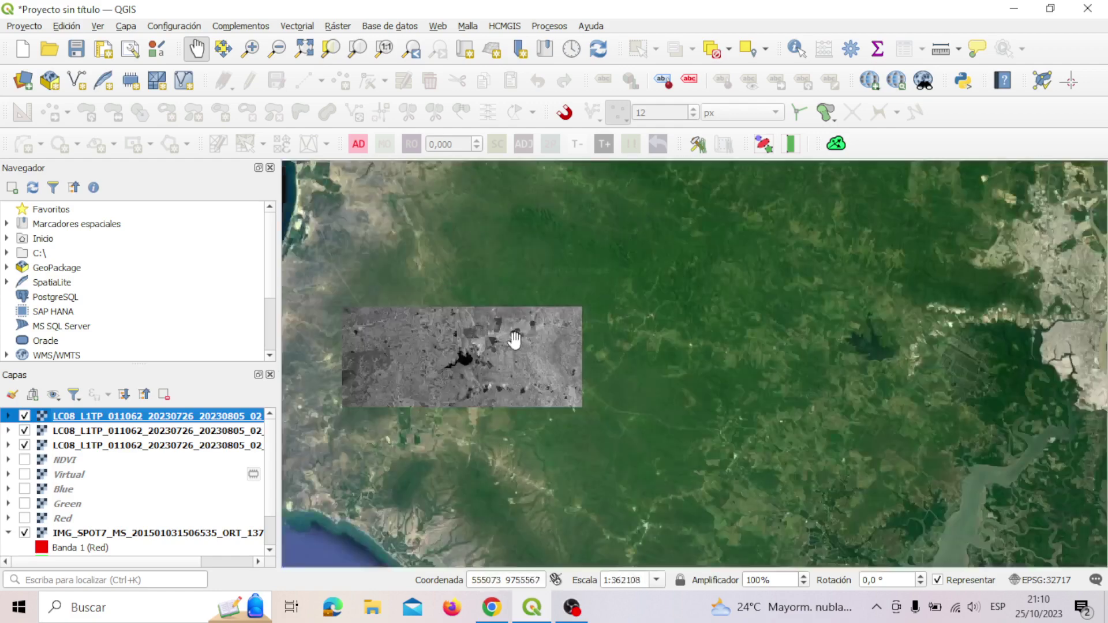
drag(512, 339, 639, 334)
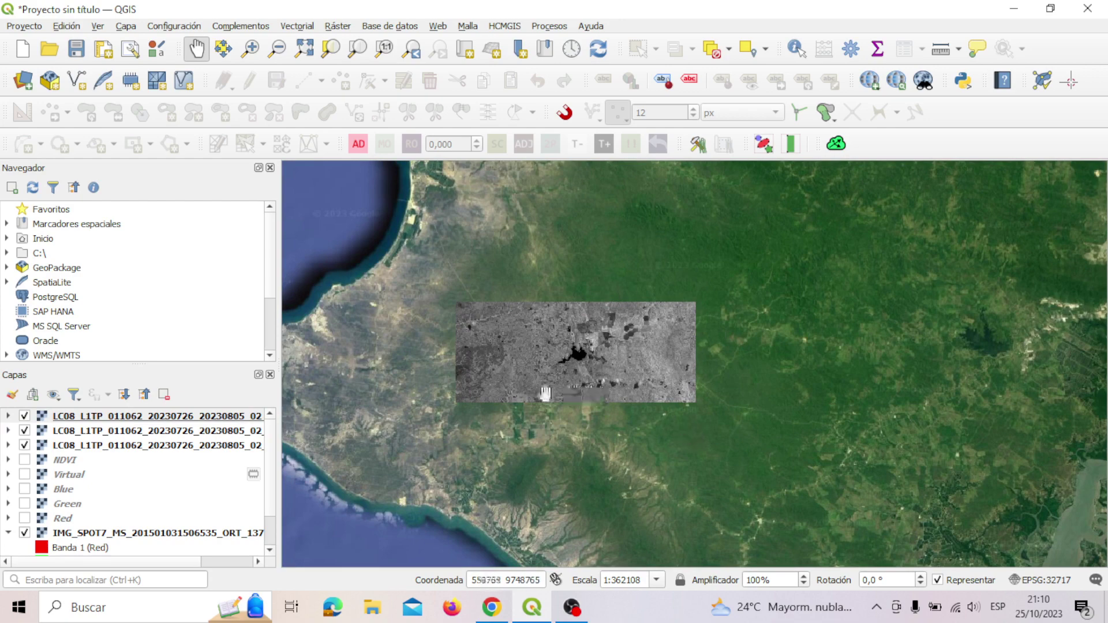
scroll(619, 371, up, 5)
scroll(619, 370, down, 5)
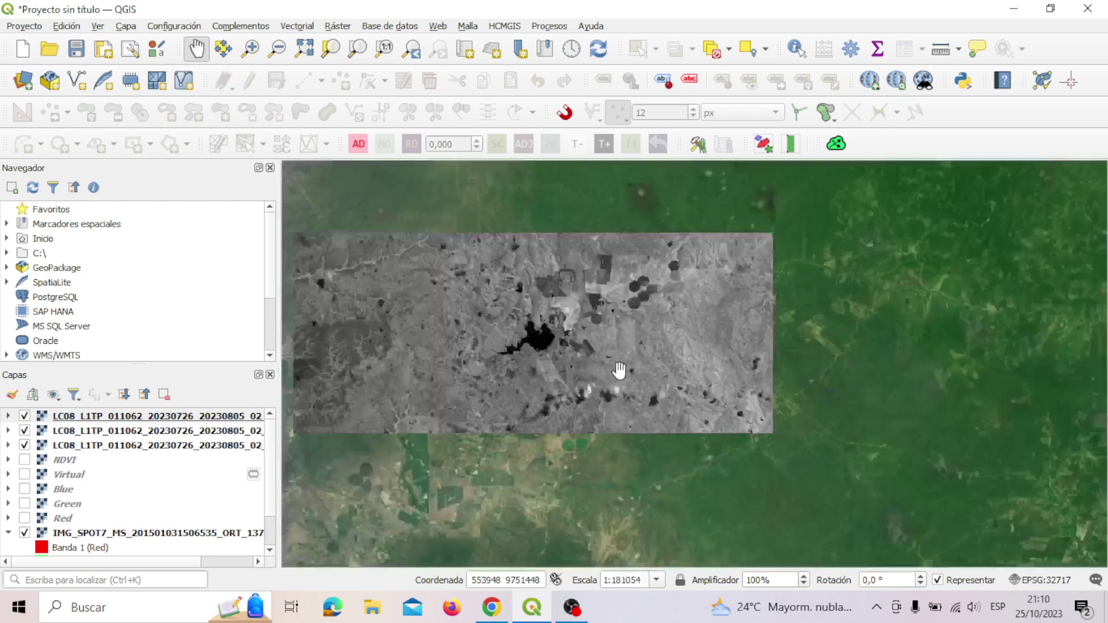
Hide the IMG_SPOT7 image layer and remove the Google Satellite layer from the project
click(24, 532)
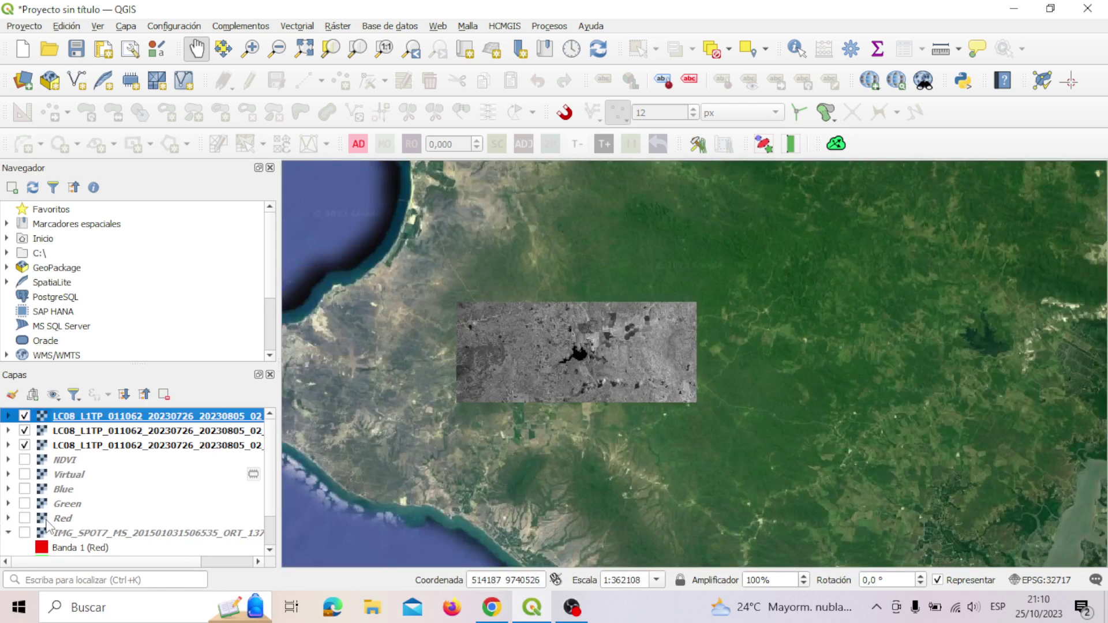
scroll(26, 536, down, 1)
click(48, 552)
right_click(47, 552)
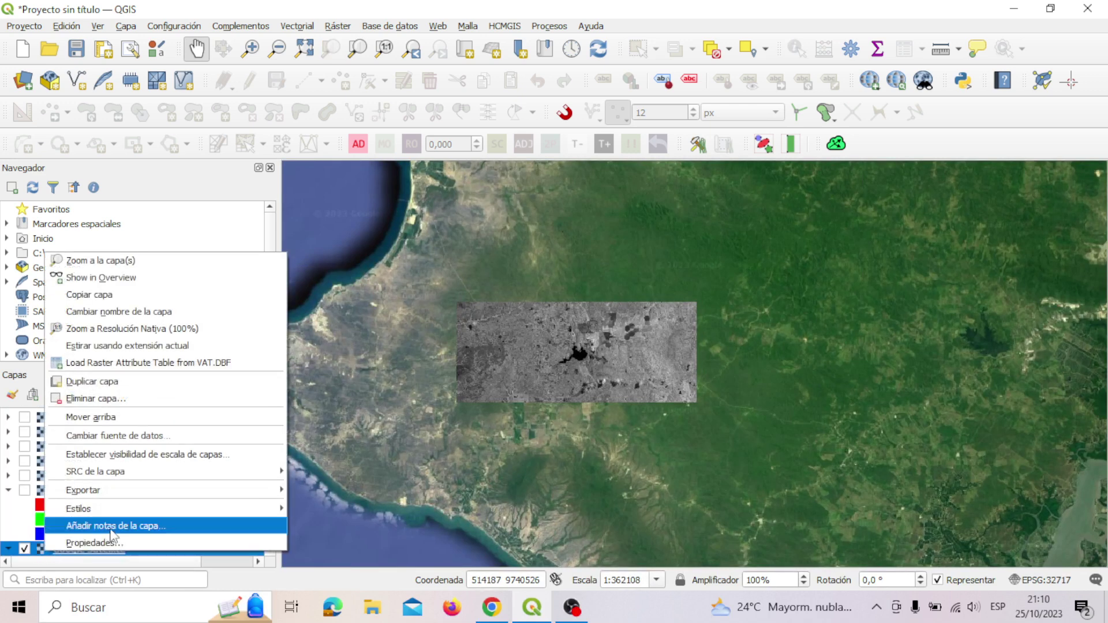
click(149, 403)
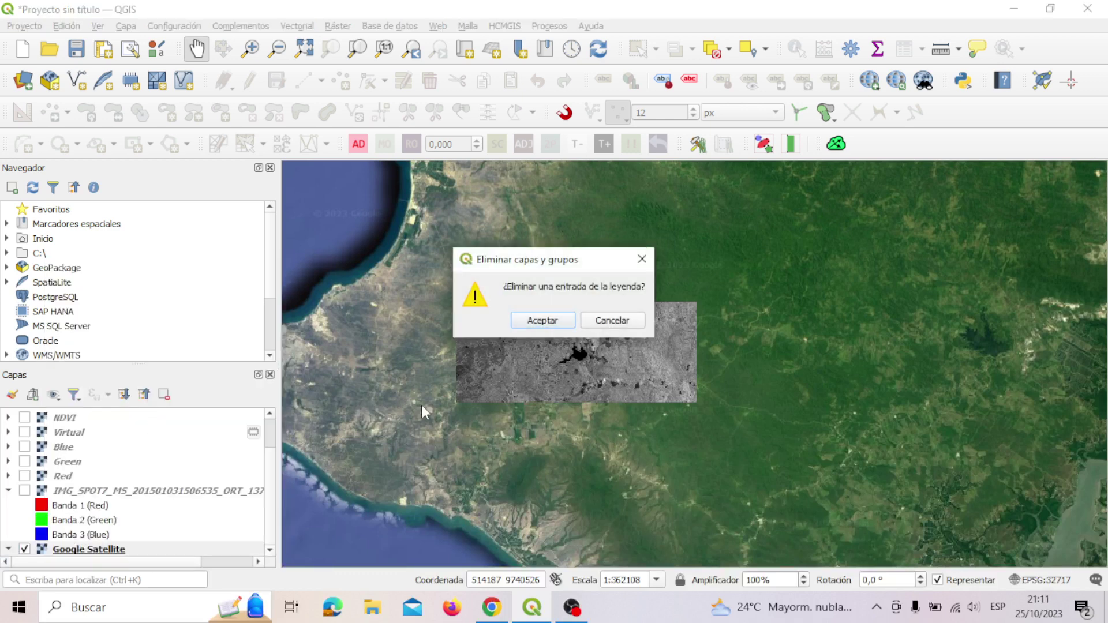
click(571, 319)
scroll(81, 519, up, 1)
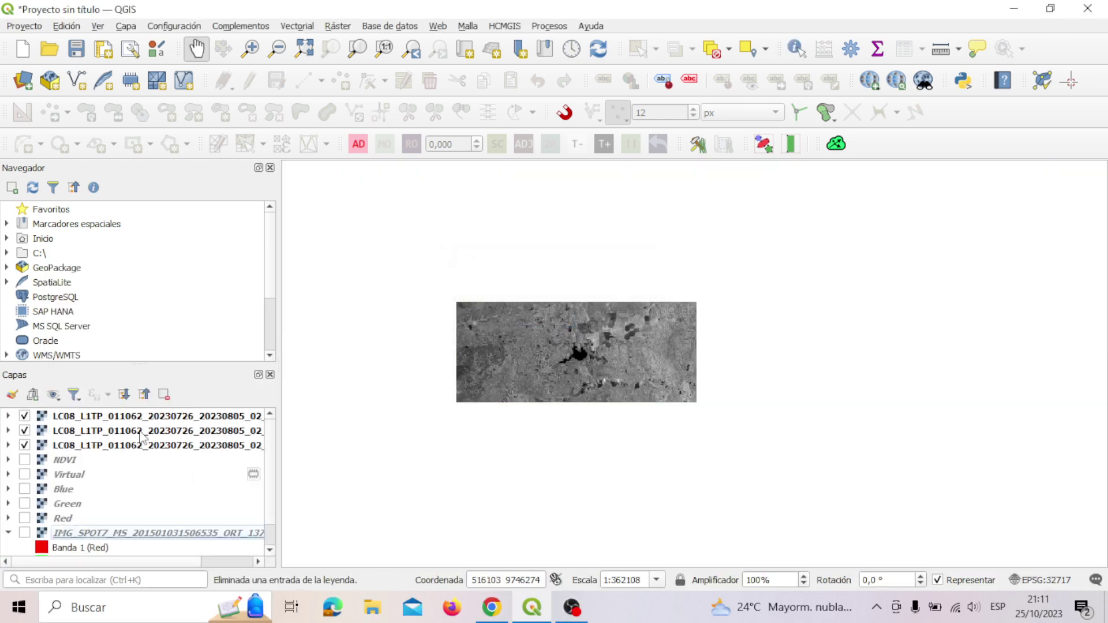
scroll(508, 343, up, 1)
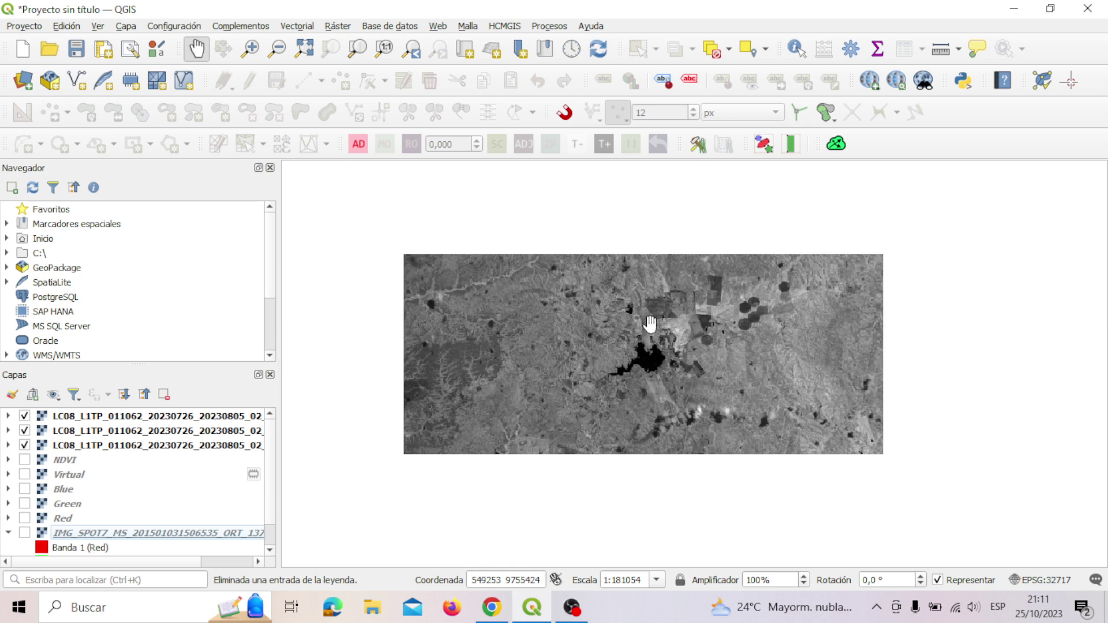
scroll(641, 320, up, 1)
scroll(627, 316, down, 1)
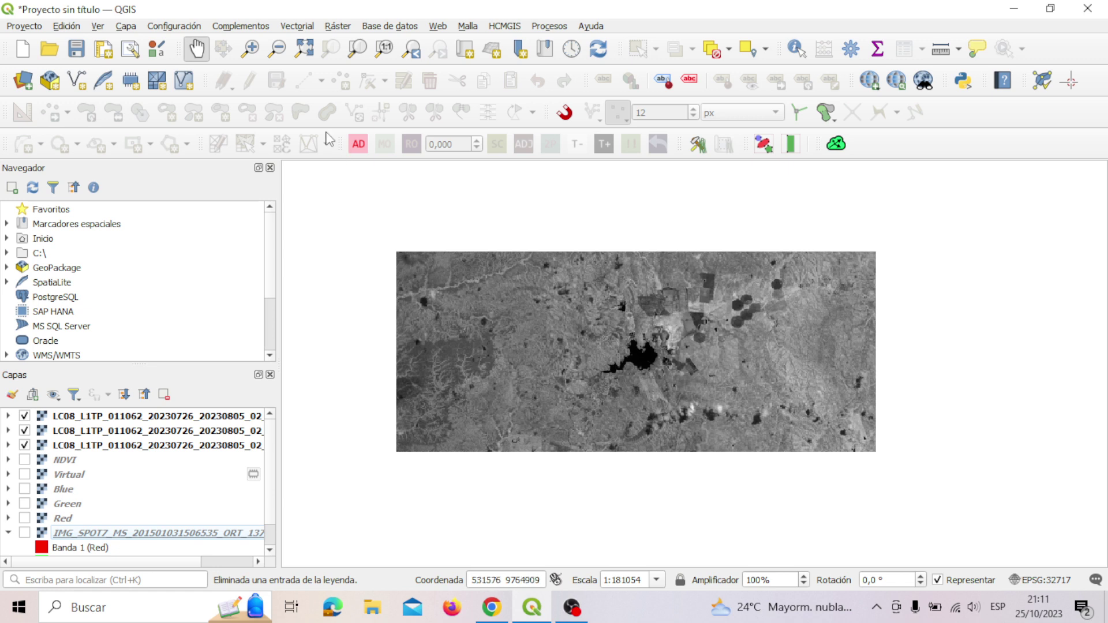
click(337, 26)
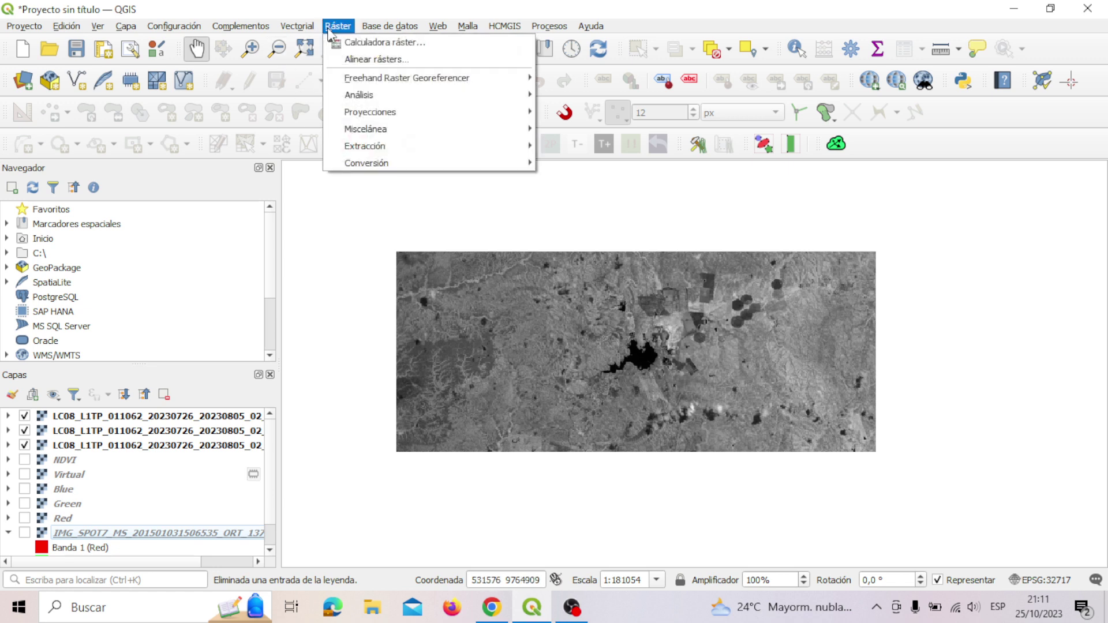
click(355, 42)
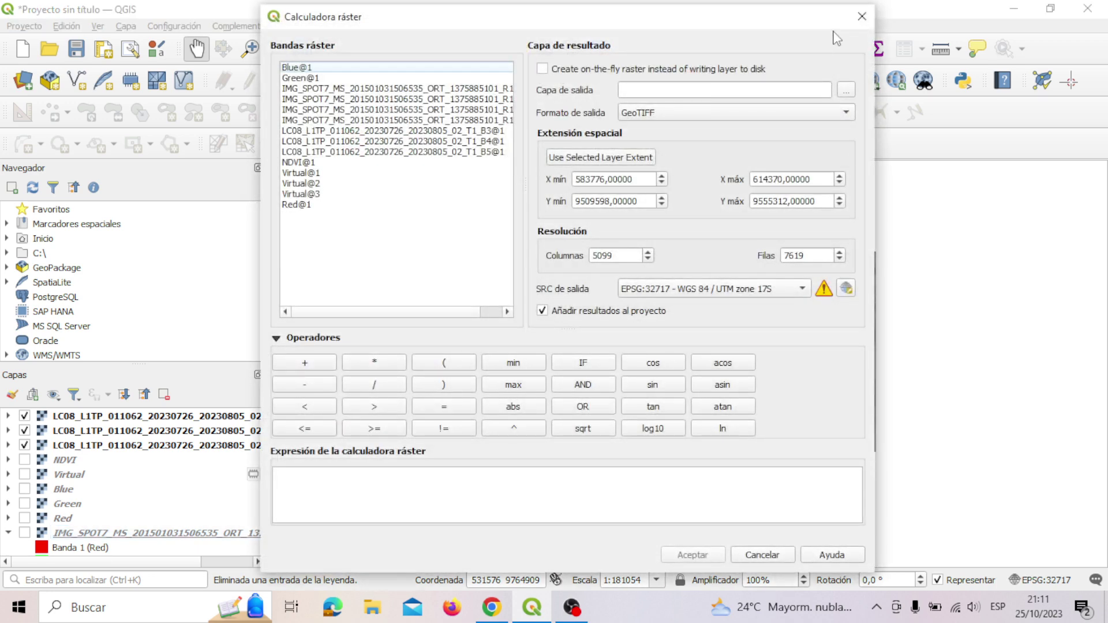
click(861, 16)
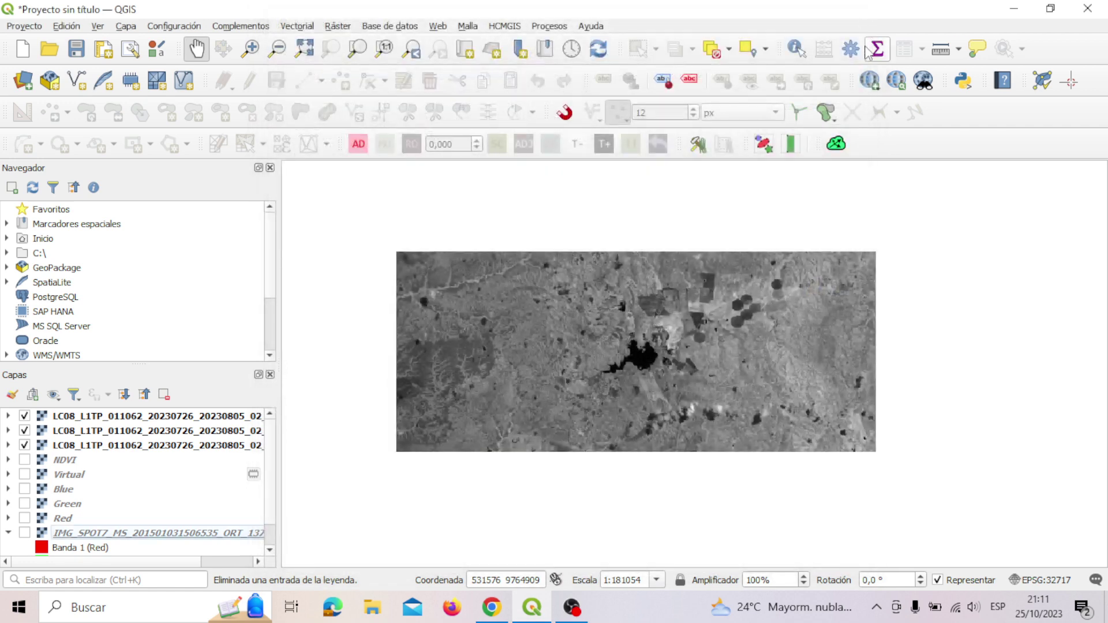
Start the Construir ráster virtual tool and choose the LC08 T1_B3 raster as its first input layer
click(851, 50)
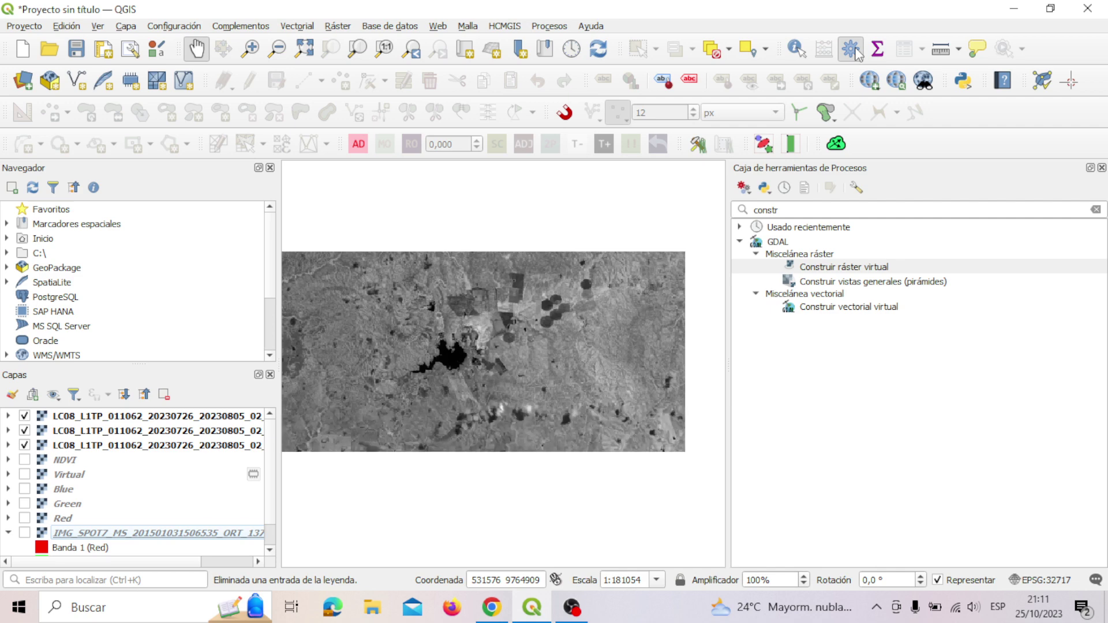
double_click(854, 268)
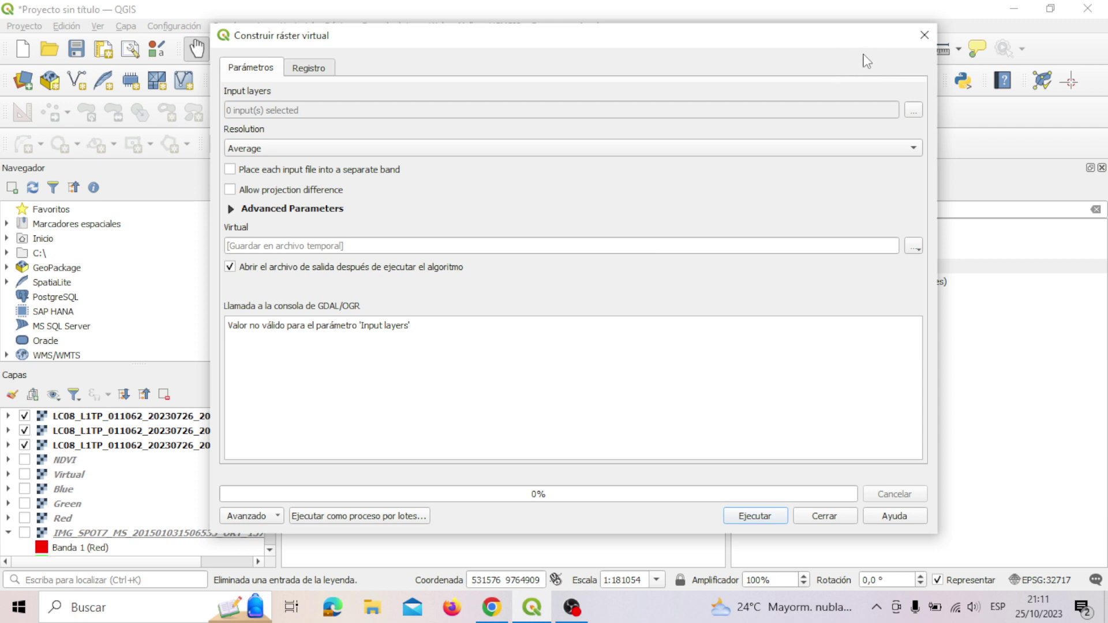
click(913, 110)
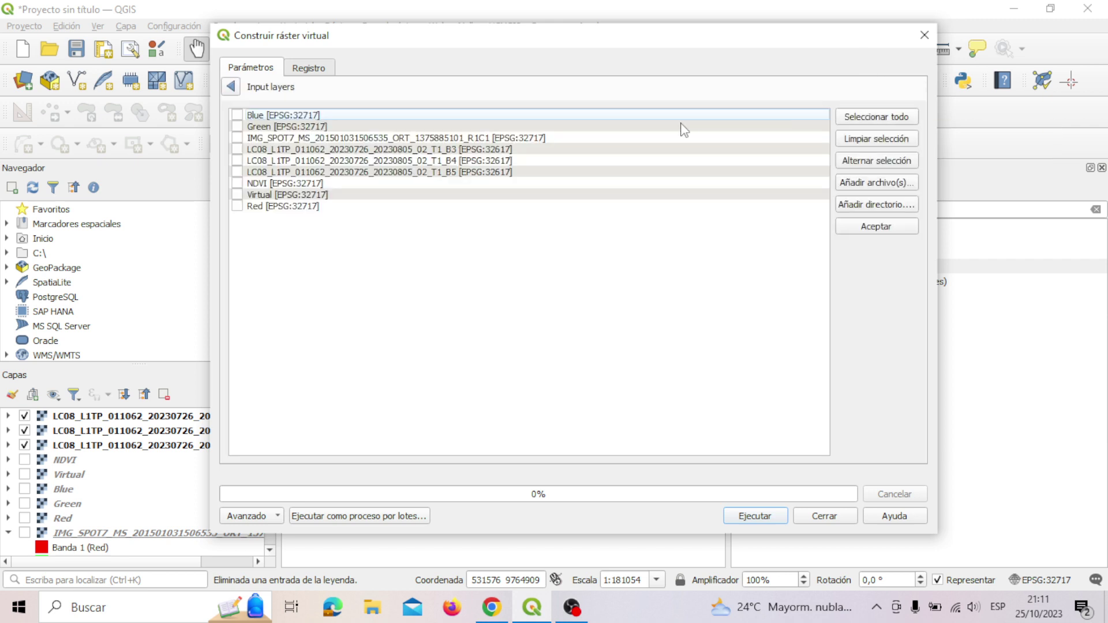
click(237, 149)
click(896, 231)
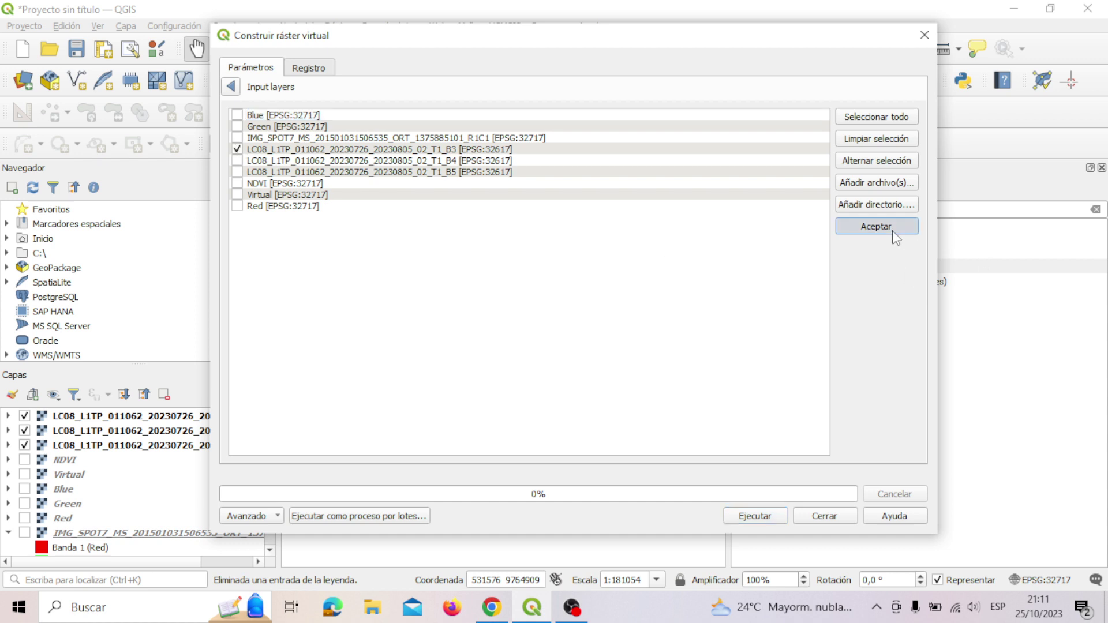
Add the LC08 T1_B4 raster and the T1_B5 raster, in that order, to the virtual raster's input layers
click(914, 111)
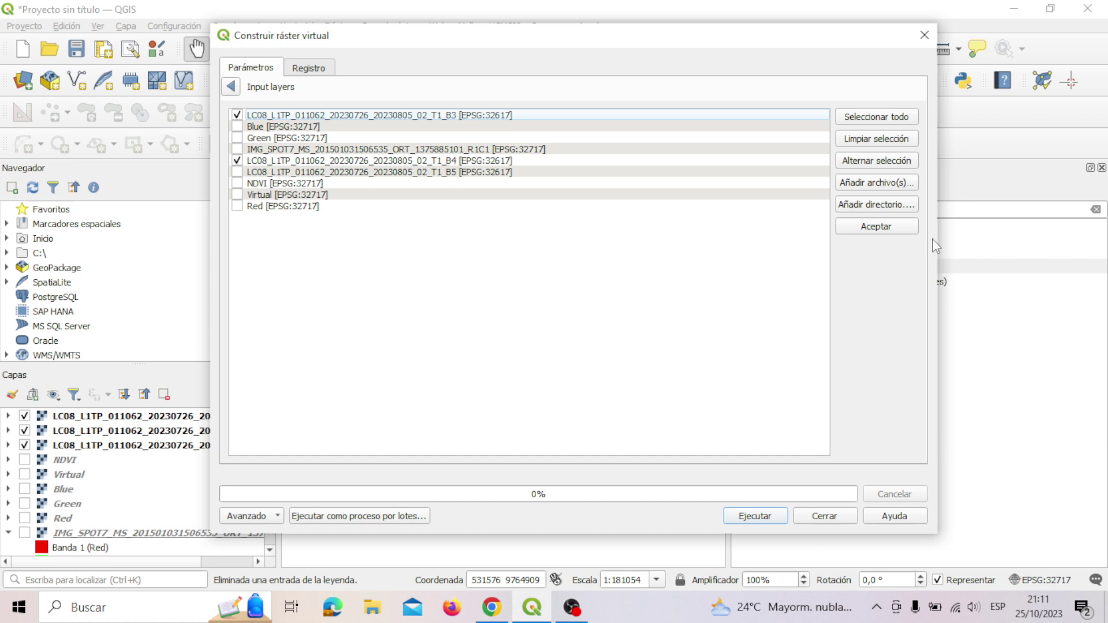
click(878, 229)
click(913, 111)
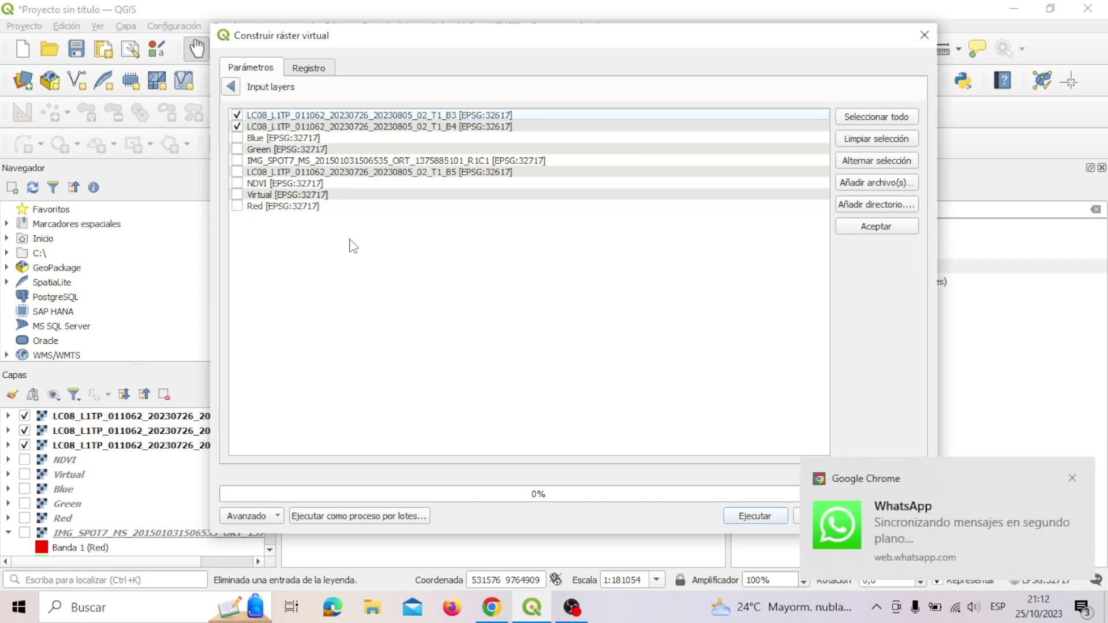
click(1072, 479)
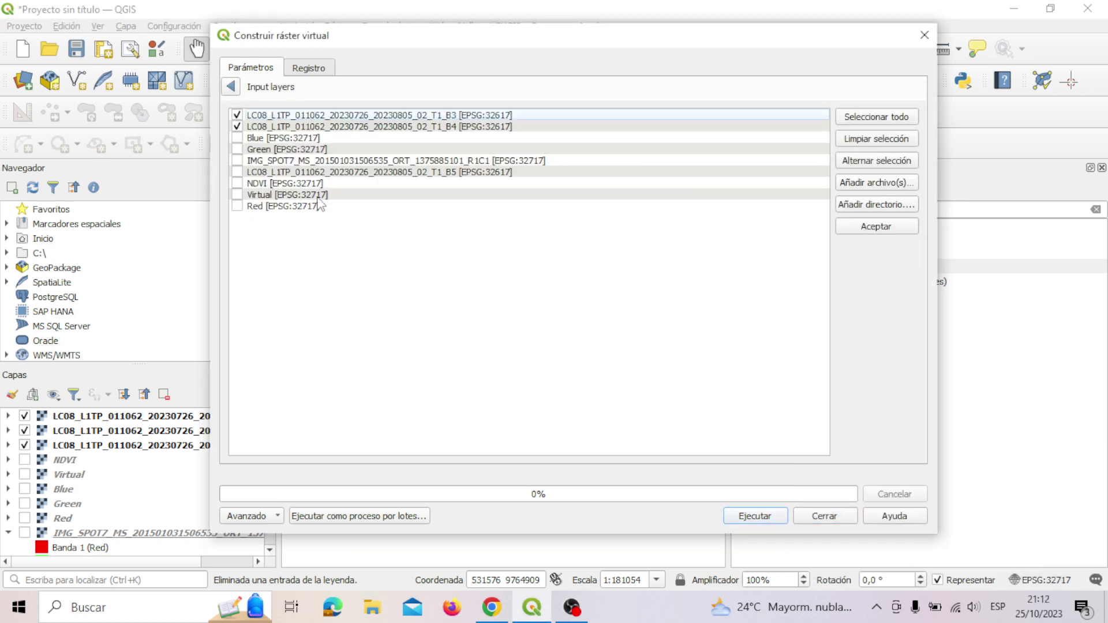
click(238, 172)
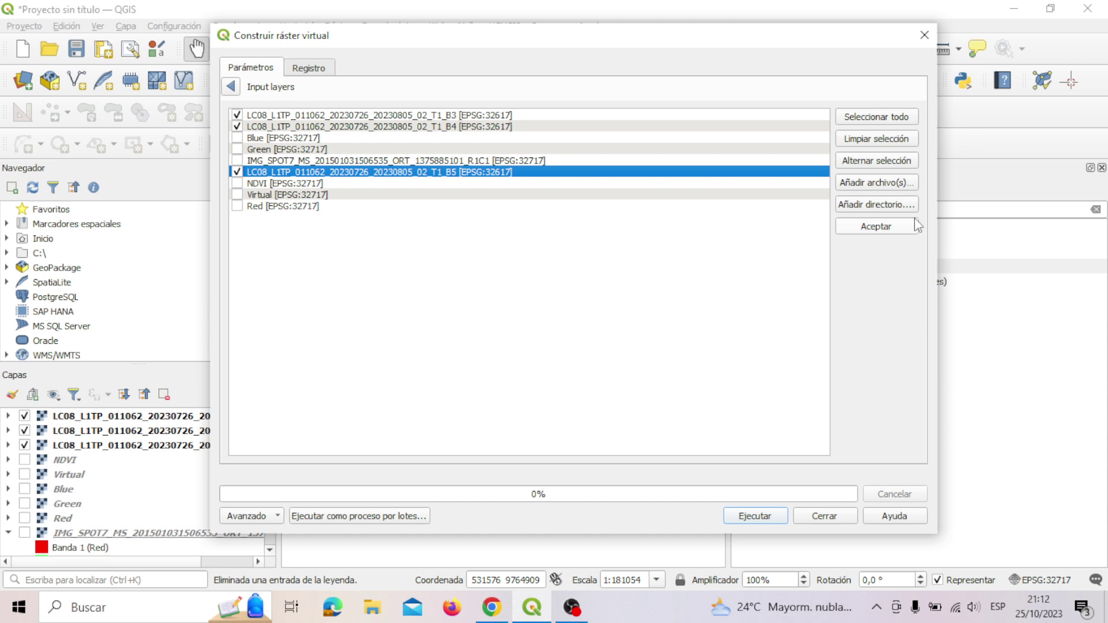
click(888, 230)
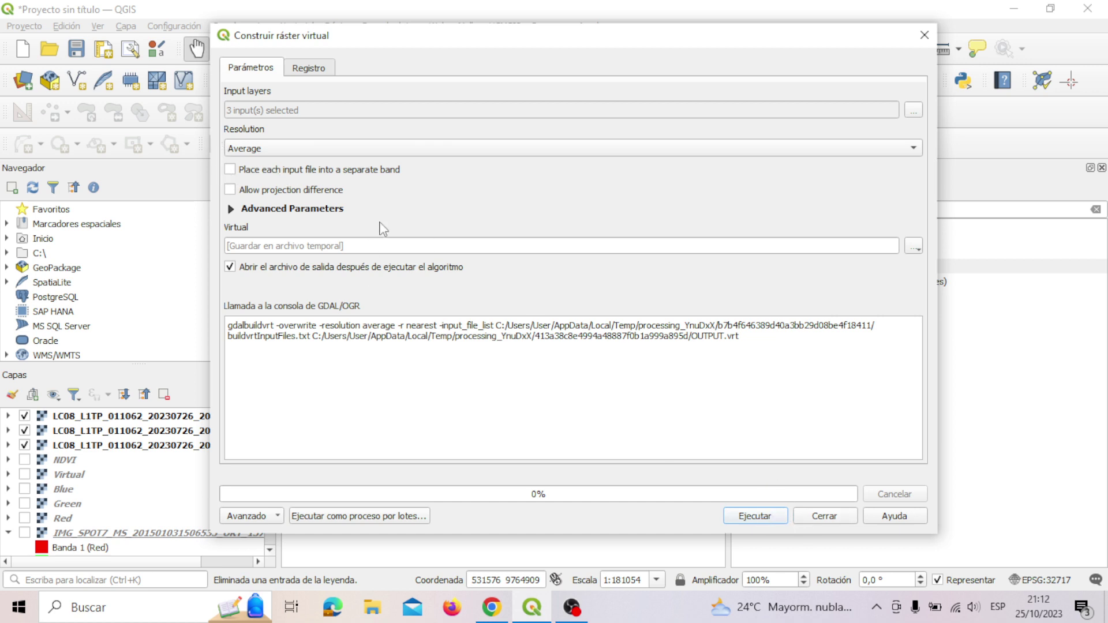
Place each input file into a separate band, run the virtual raster tool and close its dialog
click(228, 170)
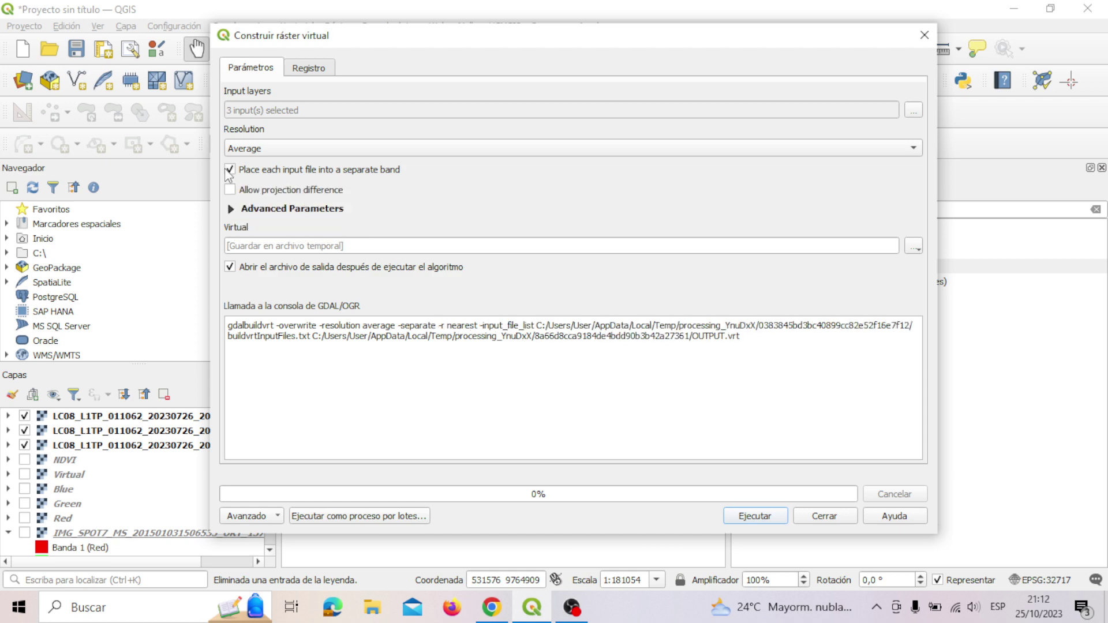
click(778, 519)
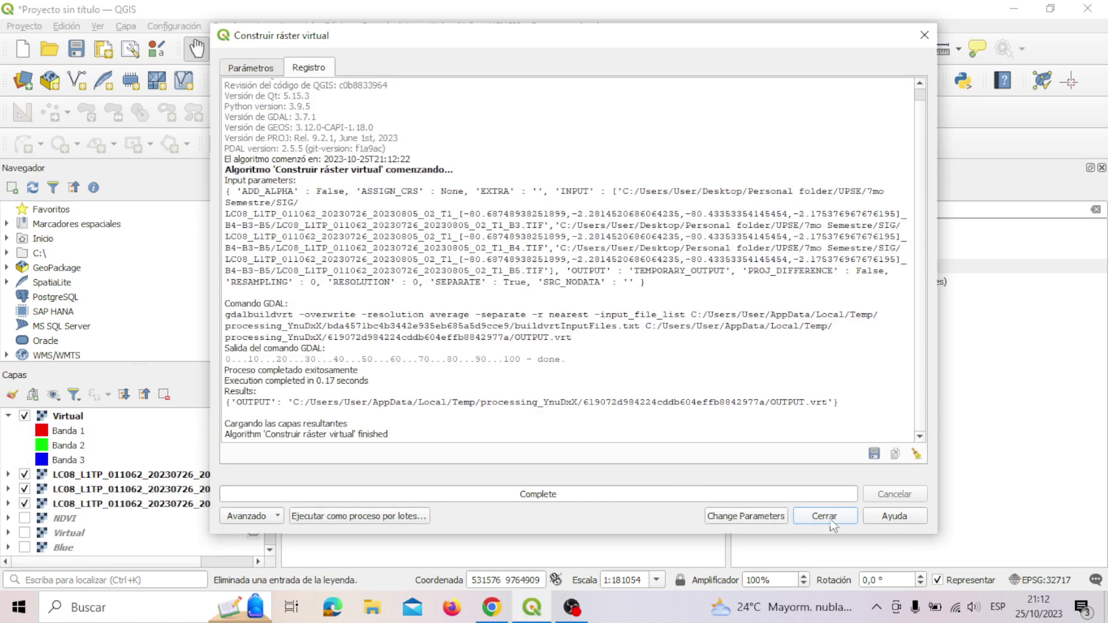
click(824, 516)
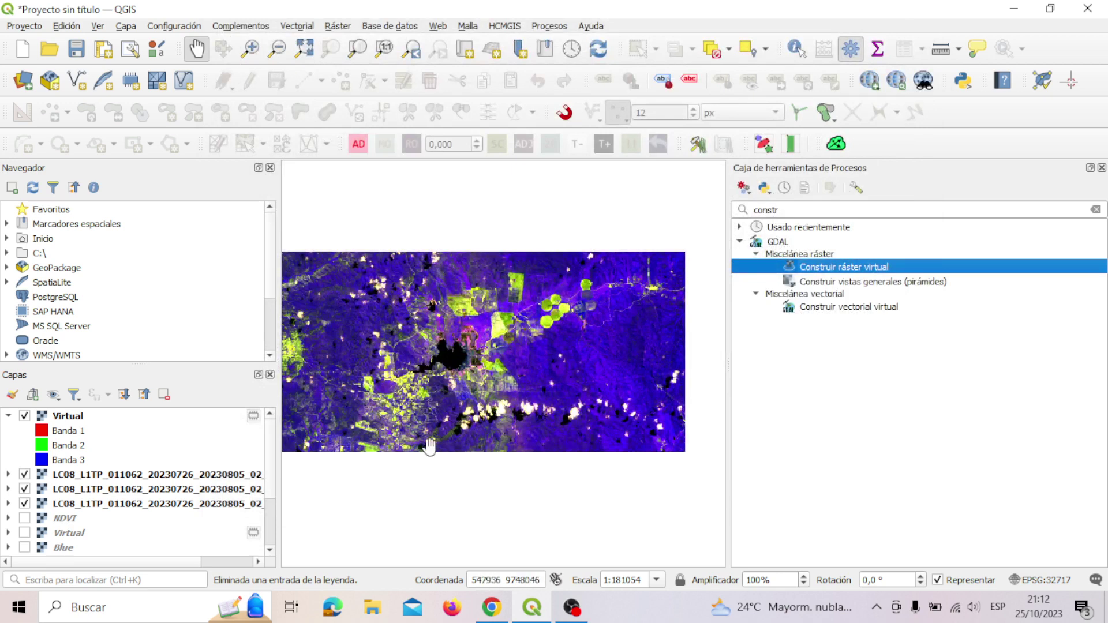
Close the processing toolbox and collapse the band legend of the new Virtual layer
drag(433, 447, 490, 453)
scroll(520, 387, down, 1)
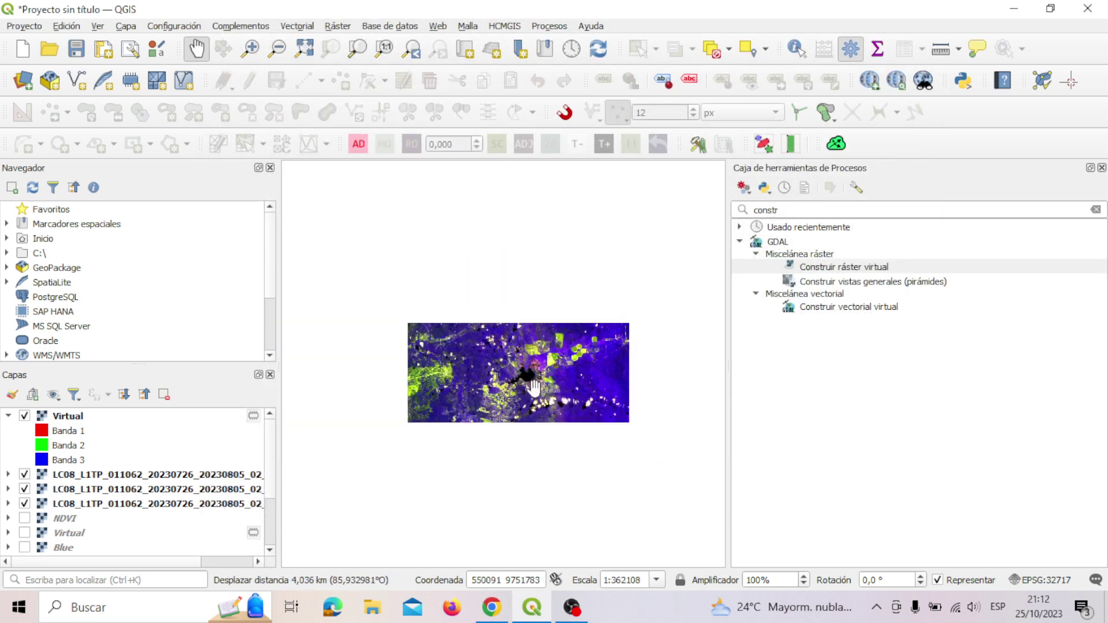
click(1102, 168)
scroll(745, 422, up, 2)
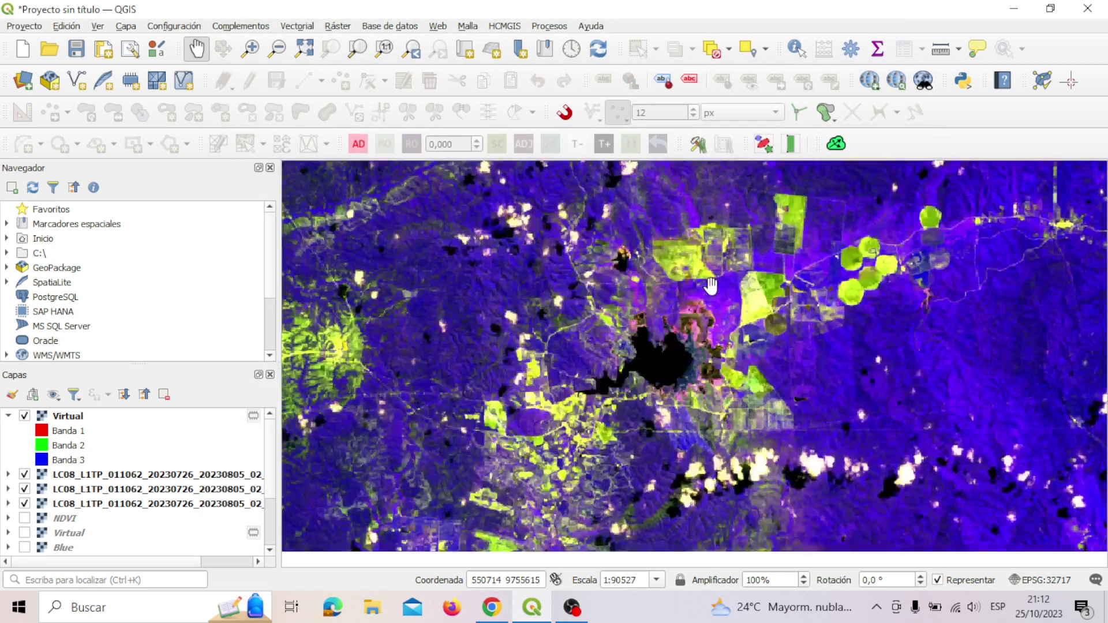
scroll(822, 319, down, 1)
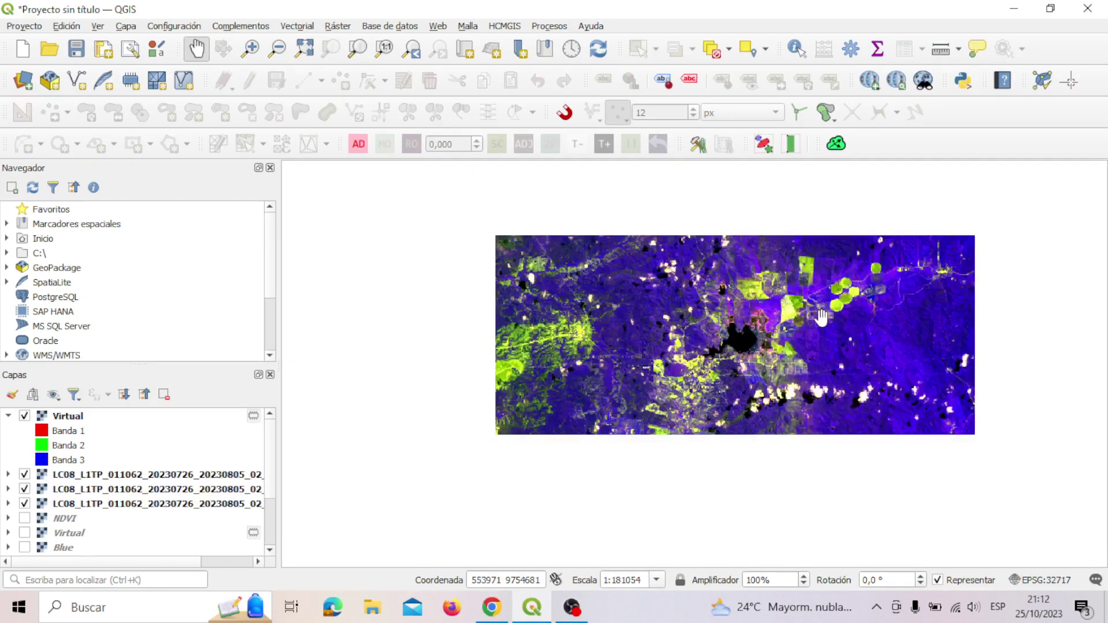
click(8, 417)
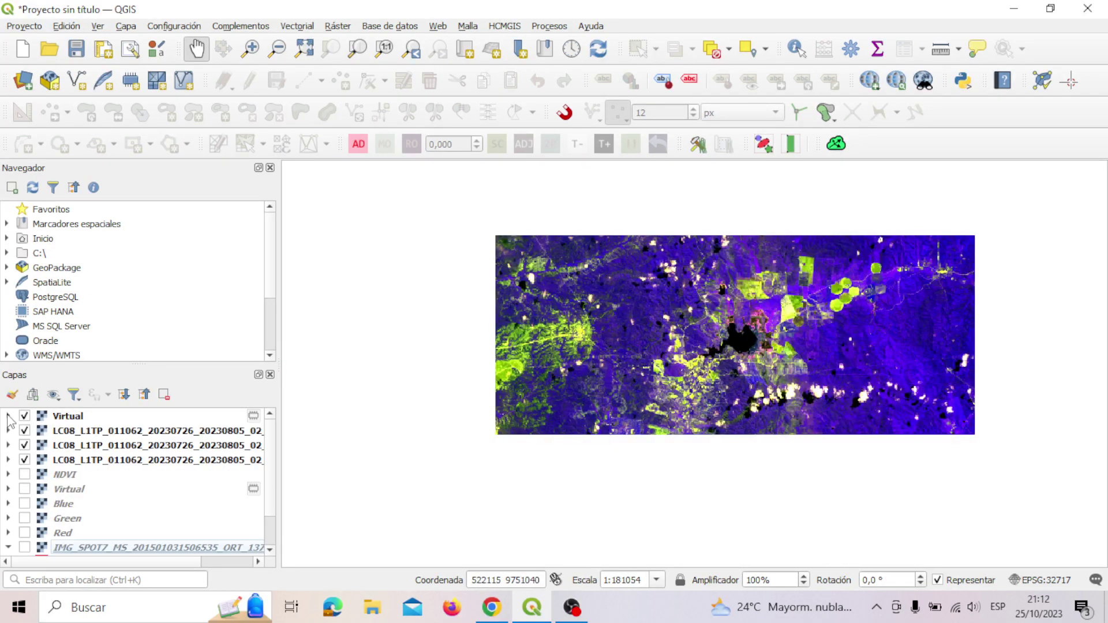
Open the symbology properties of the topmost Virtual layer and assign Banda 3 to the red channel
click(55, 422)
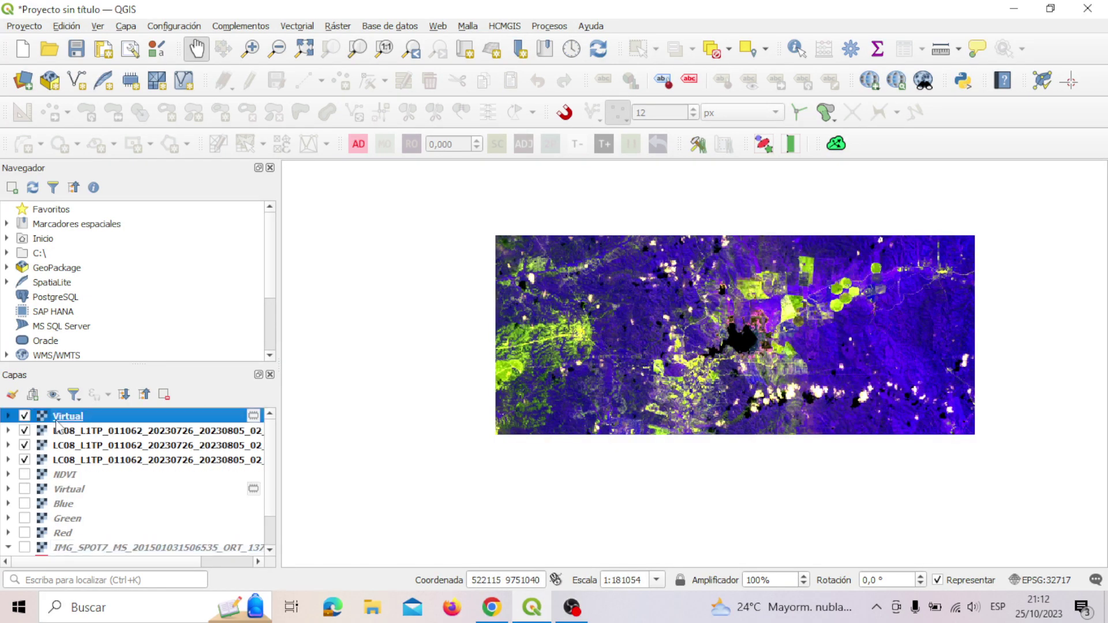
right_click(62, 422)
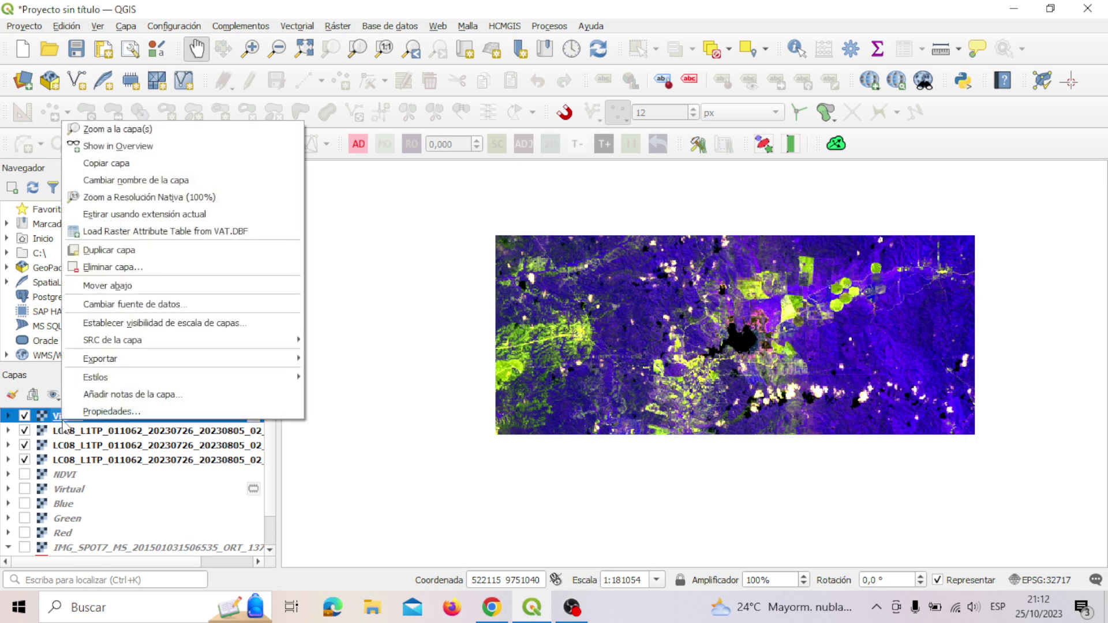
click(104, 411)
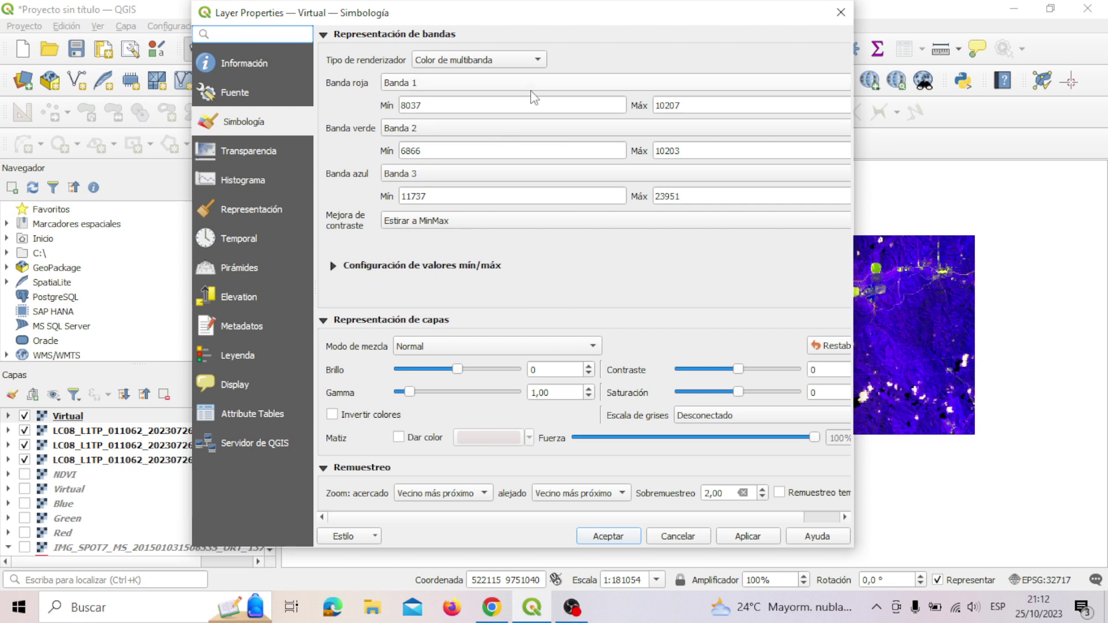
click(430, 90)
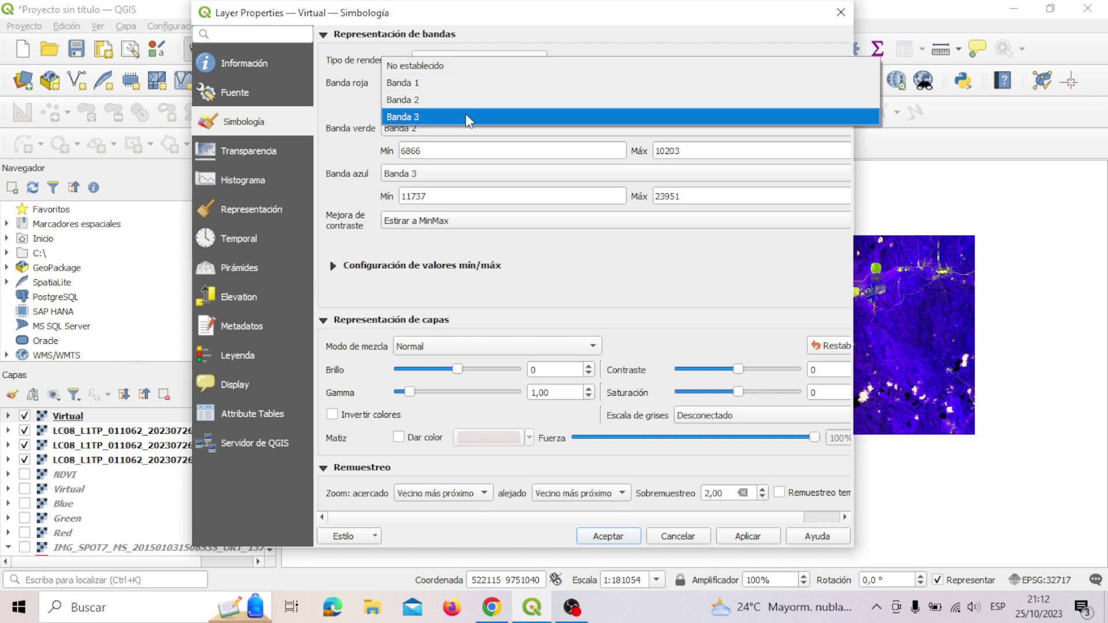
click(465, 113)
Assign Banda 1 to the blue channel and Banda 2 to the green channel of the Virtual layer
click(480, 130)
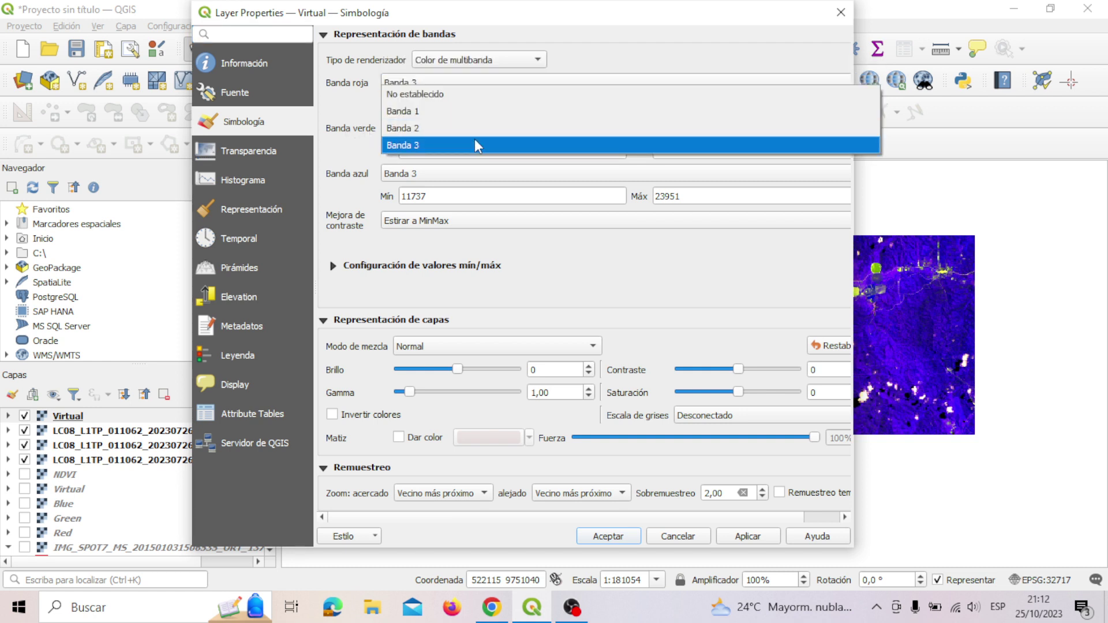
click(475, 145)
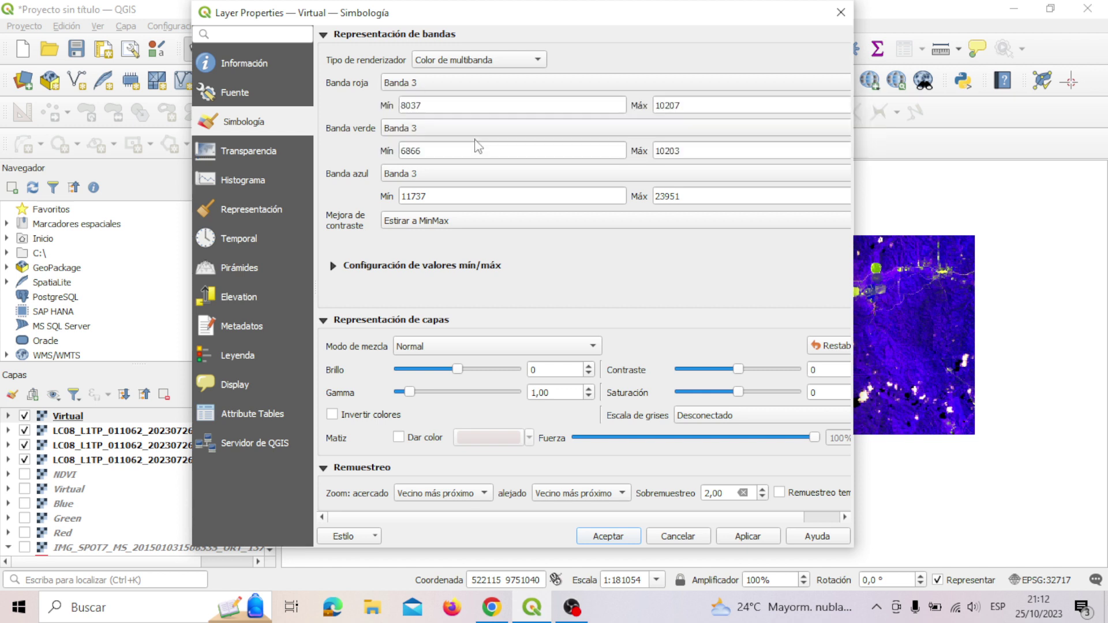
click(444, 174)
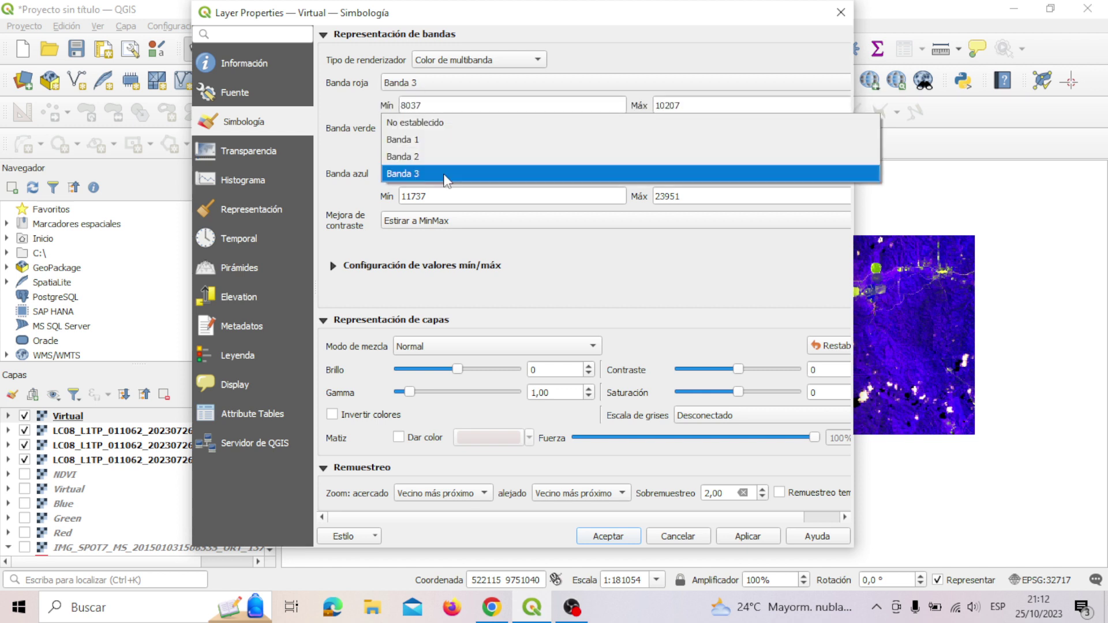
click(467, 142)
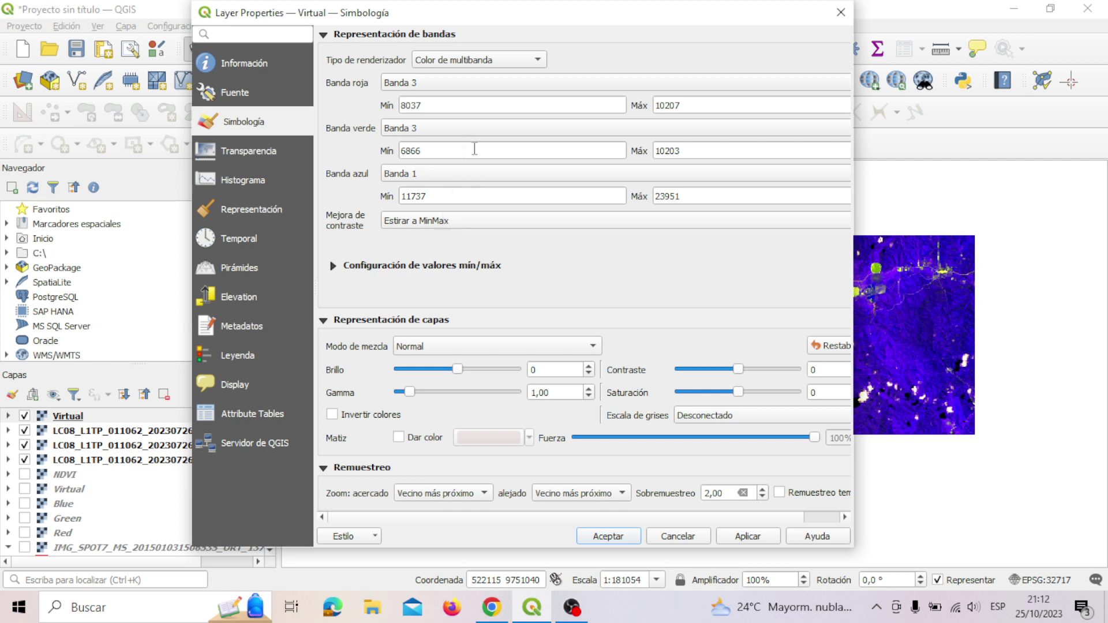
click(476, 133)
click(466, 113)
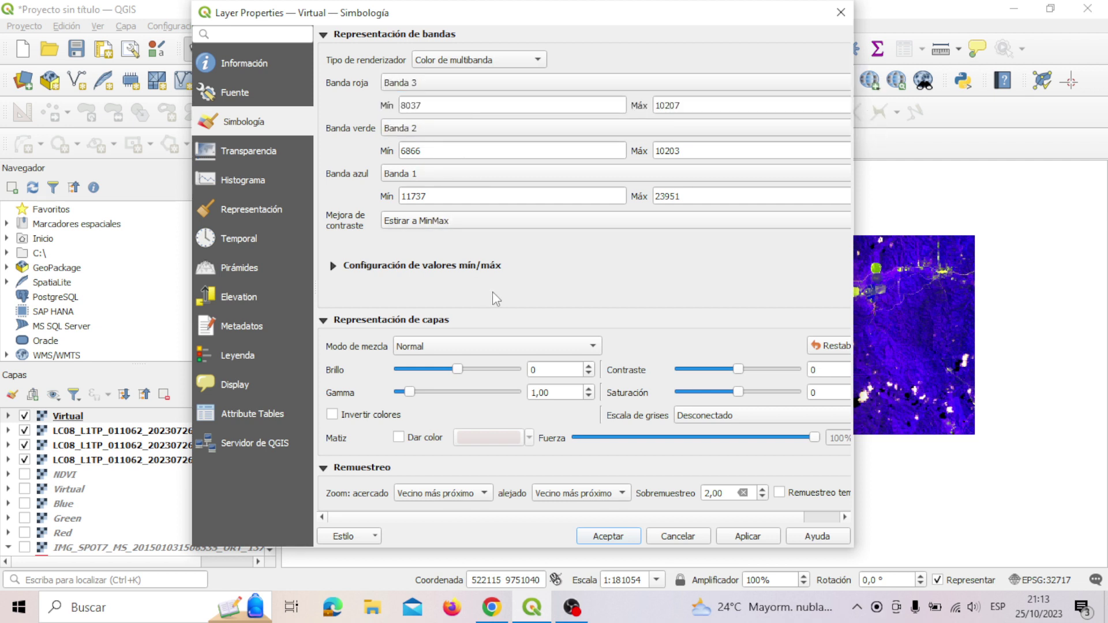
Check in EOS LandViewer in Chrome which colours the downloaded Landsat 8 bands B3, B4 and B5 represent, and return to QGIS
click(492, 607)
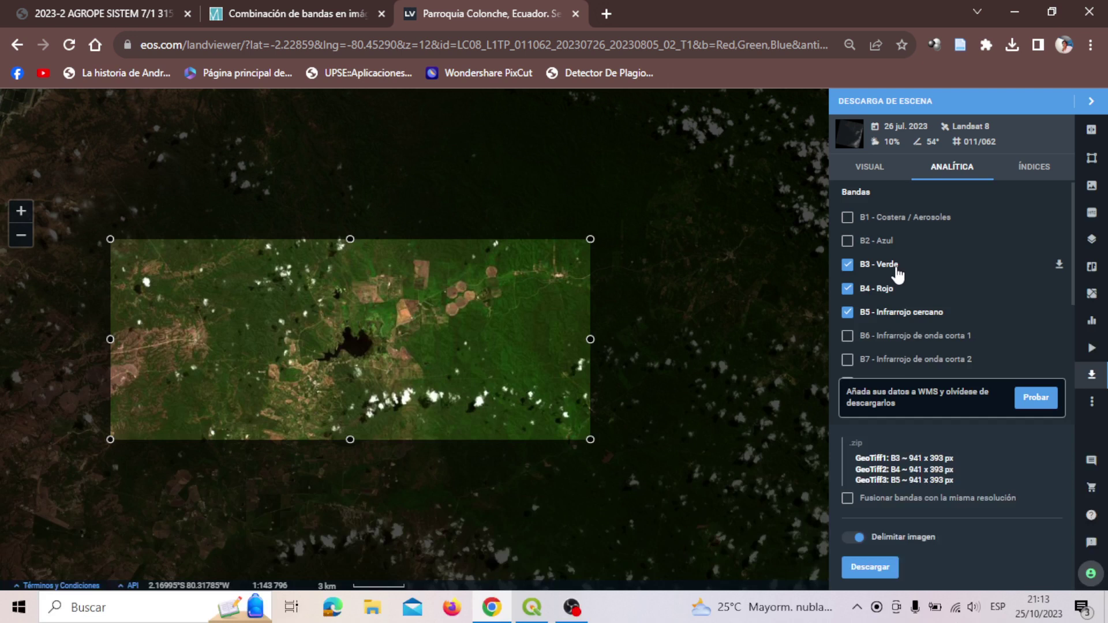
click(1021, 8)
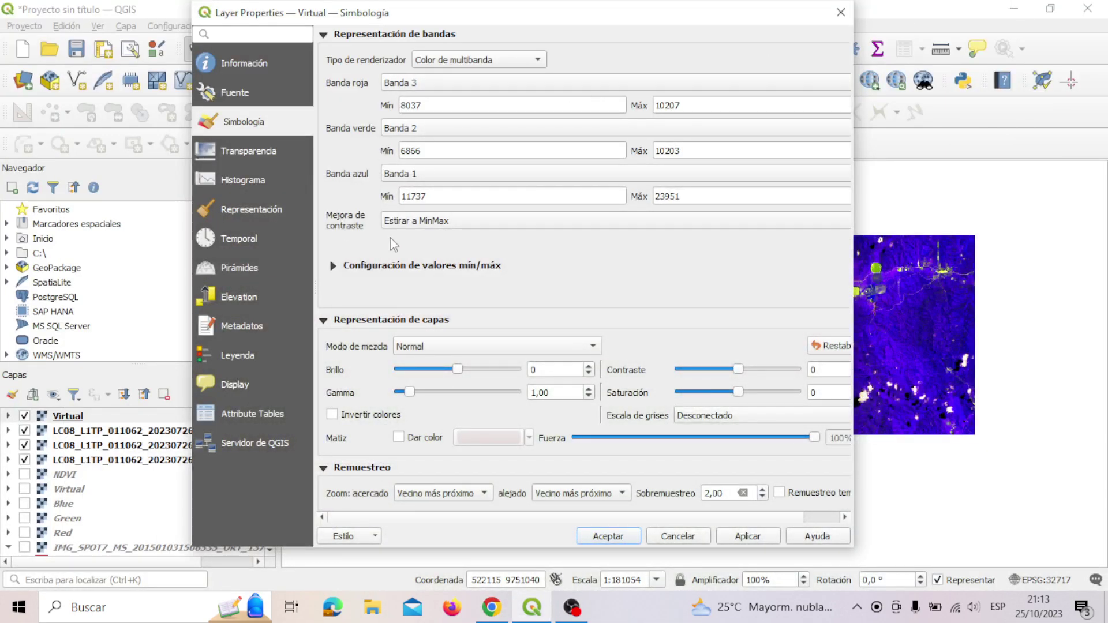
click(507, 619)
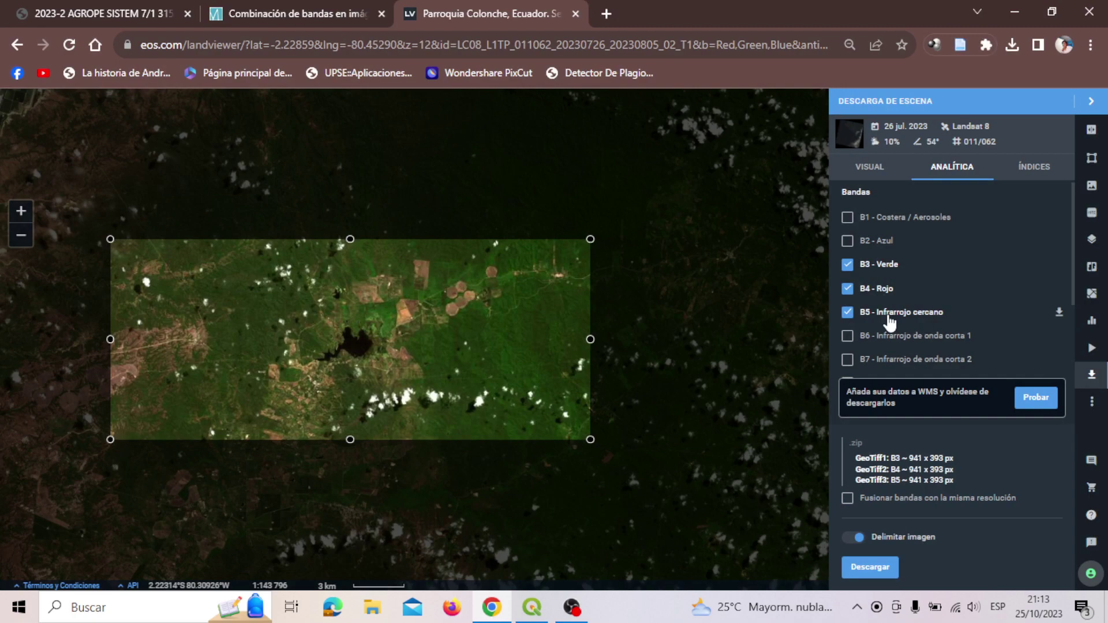
click(1015, 11)
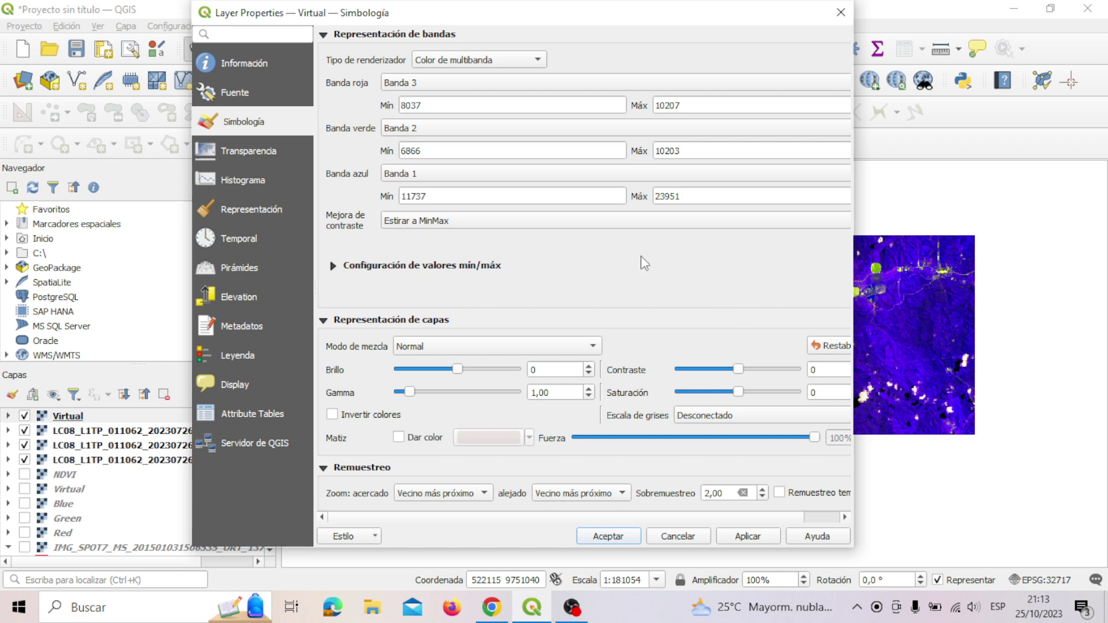
Set the Virtual layer's green channel to Banda 1 and its blue channel to Banda 2
click(512, 131)
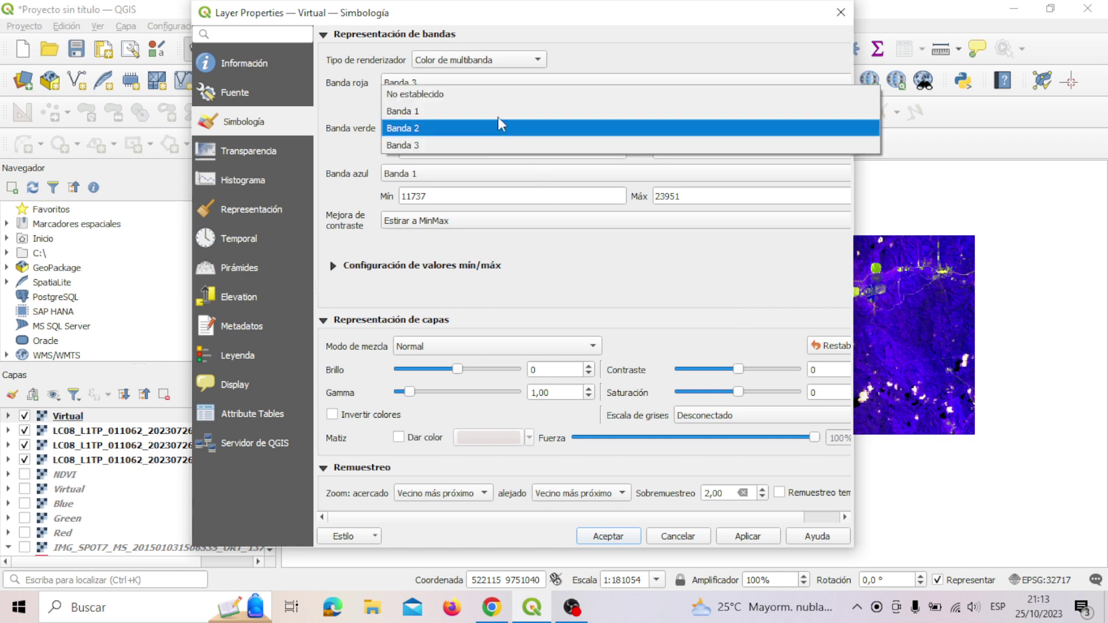
click(498, 110)
click(485, 173)
click(485, 190)
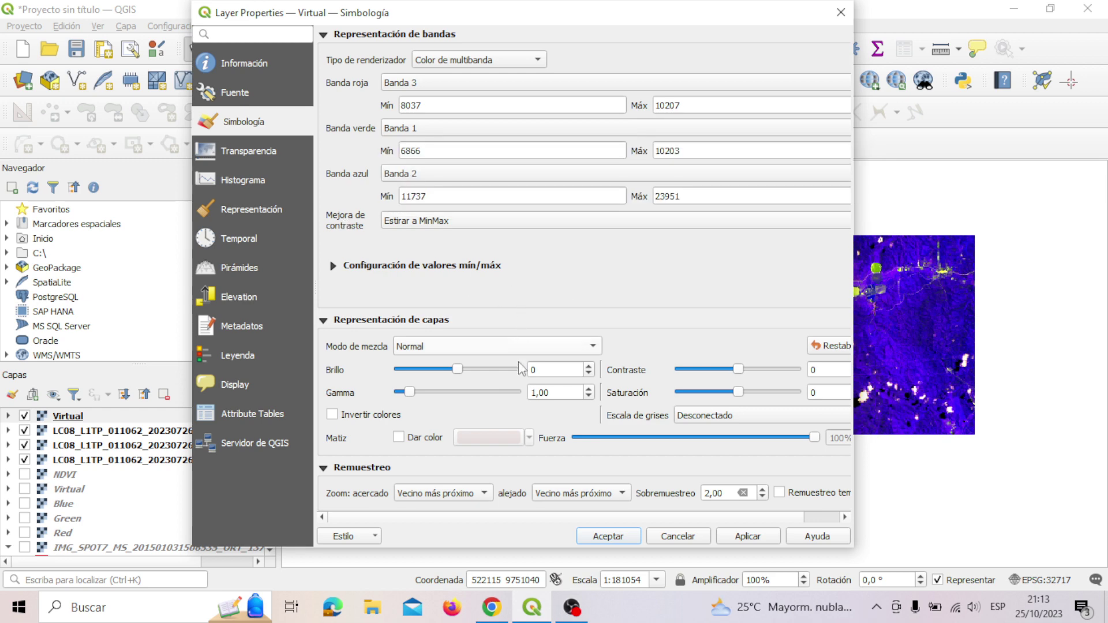
Compare the chosen channel assignment with the Landsat 8 band list in LandViewer and return to the layer properties in QGIS
click(501, 609)
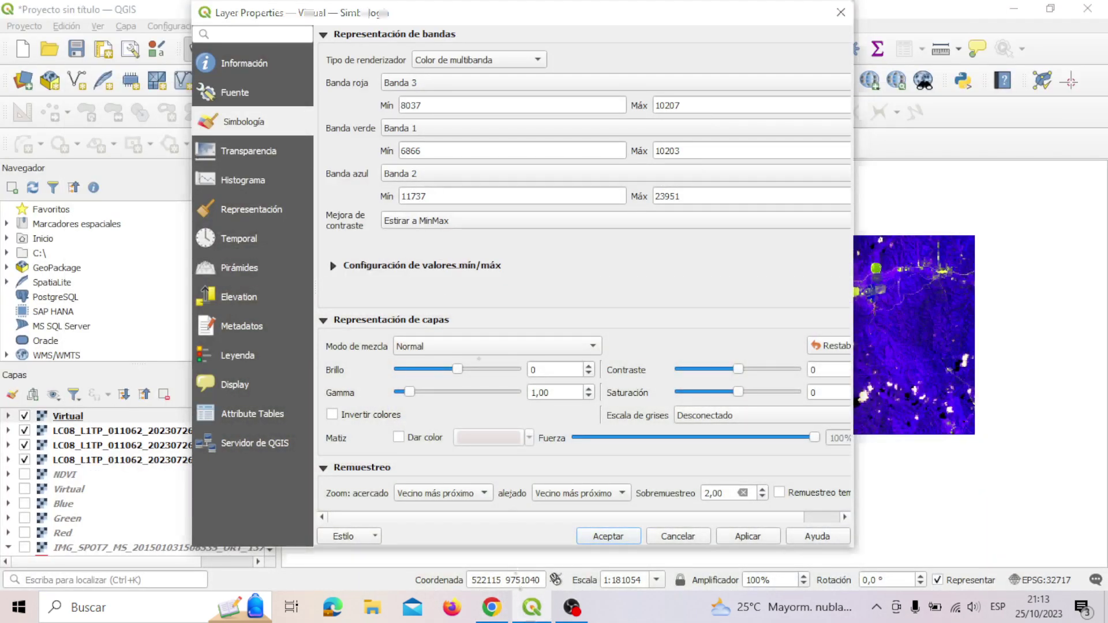
click(495, 607)
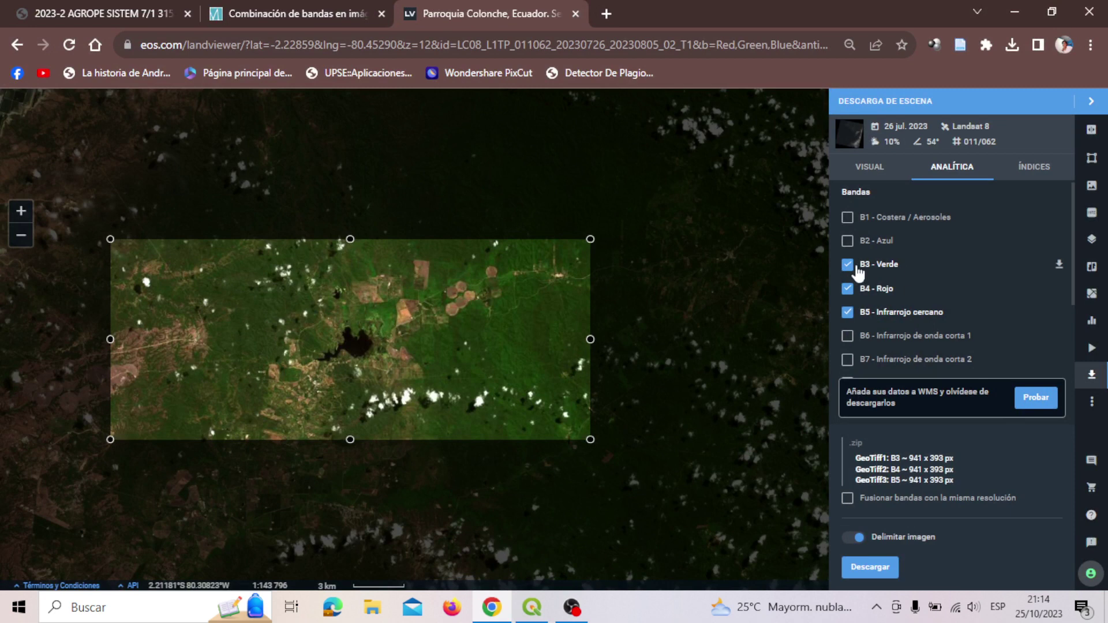
click(1016, 8)
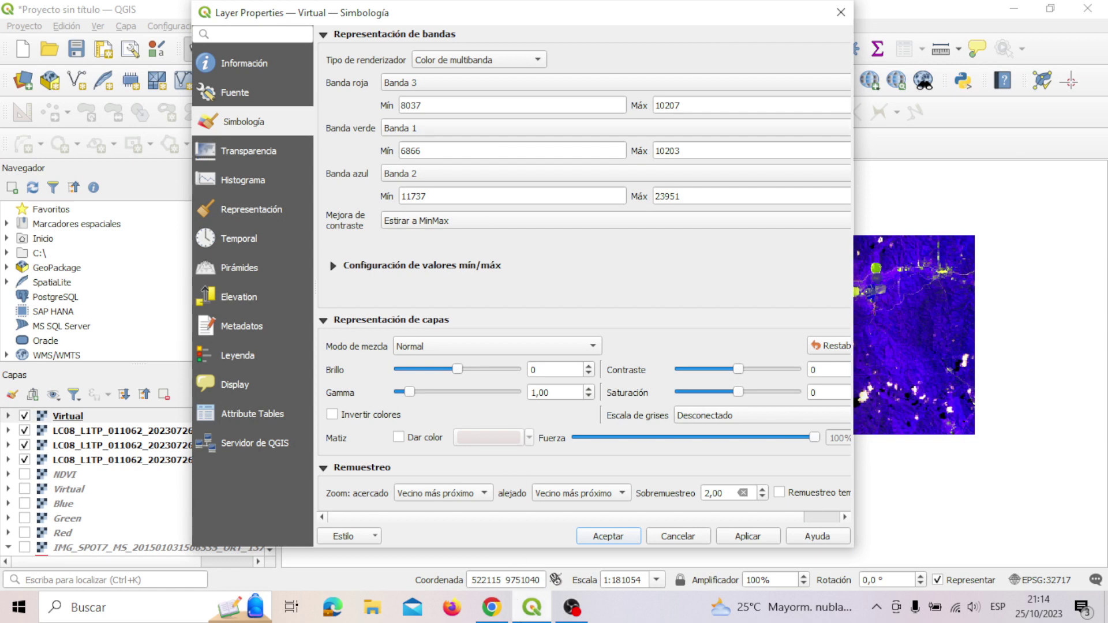
click(491, 609)
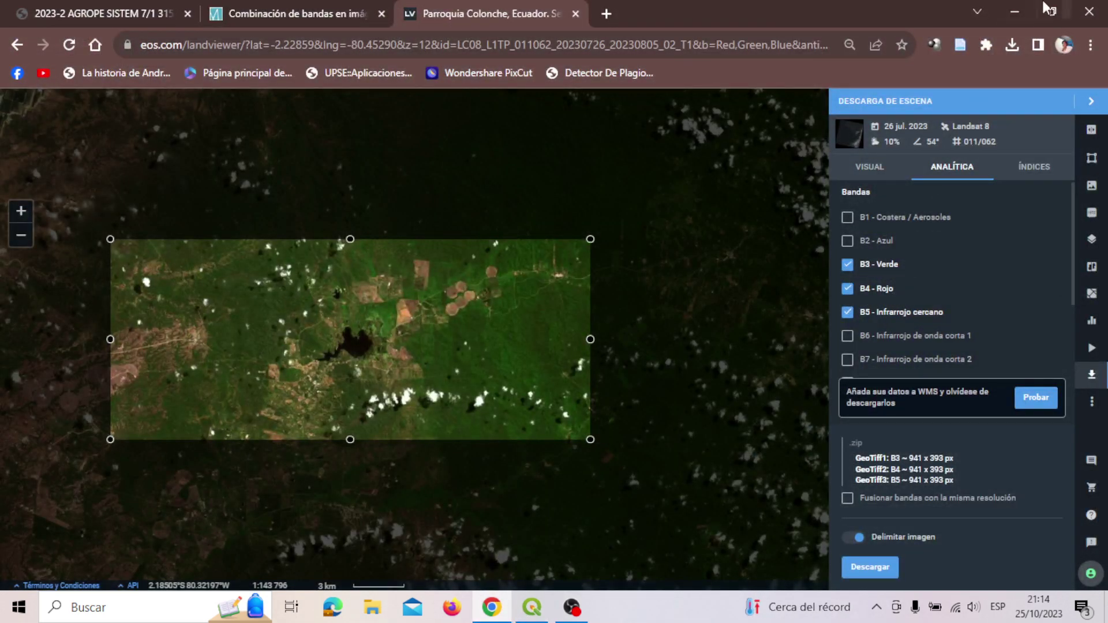
click(1017, 9)
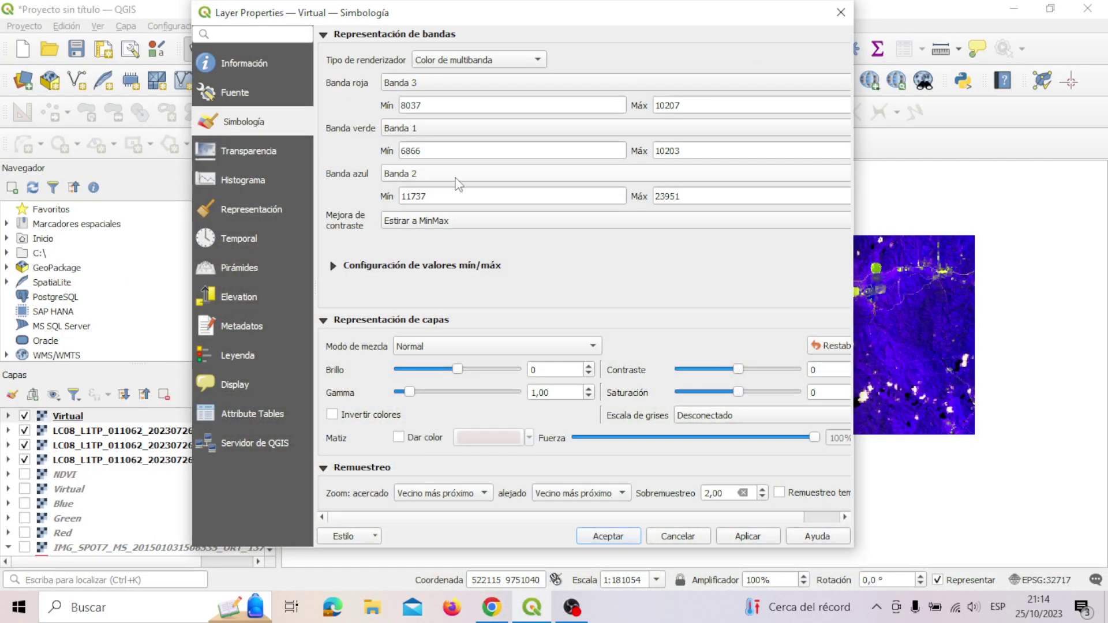
click(493, 607)
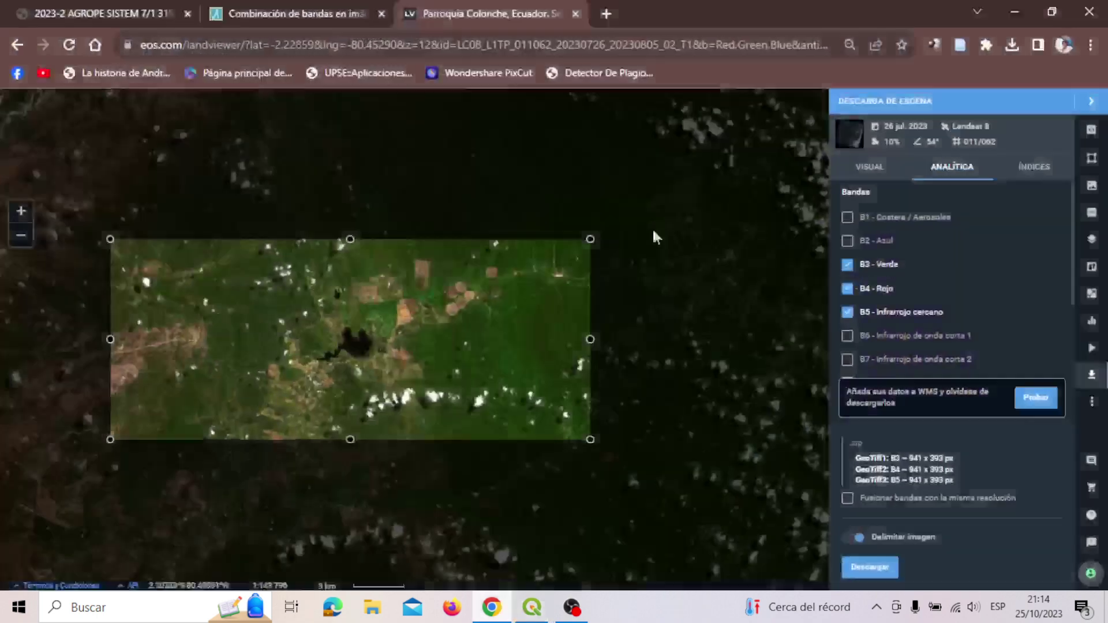
click(1018, 7)
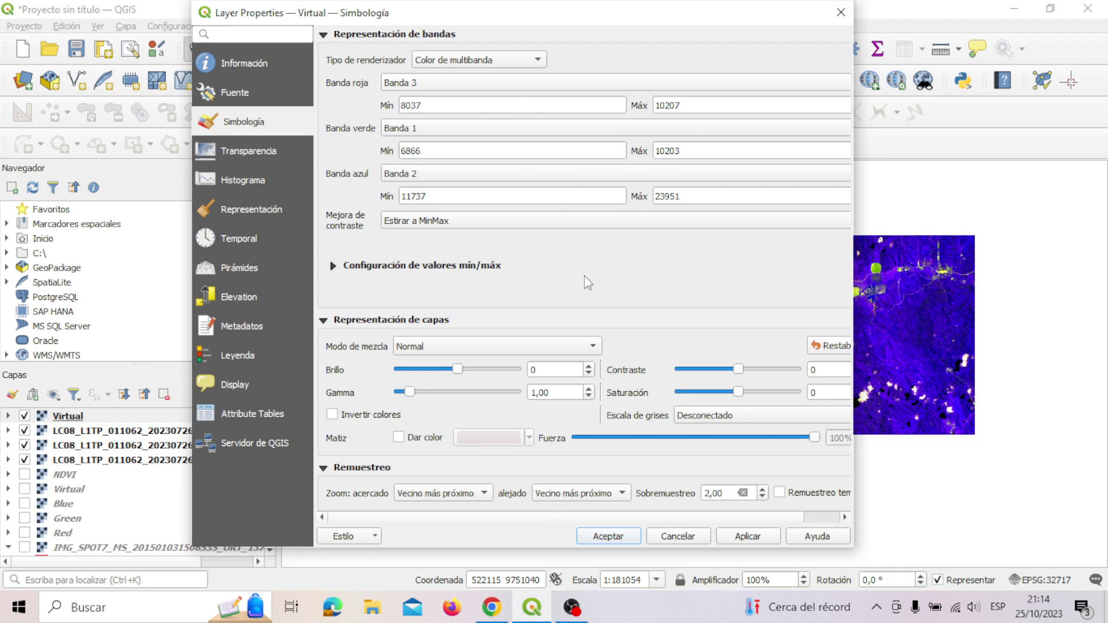
Apply the new band combination to the Virtual layer and close its properties
click(748, 537)
click(610, 536)
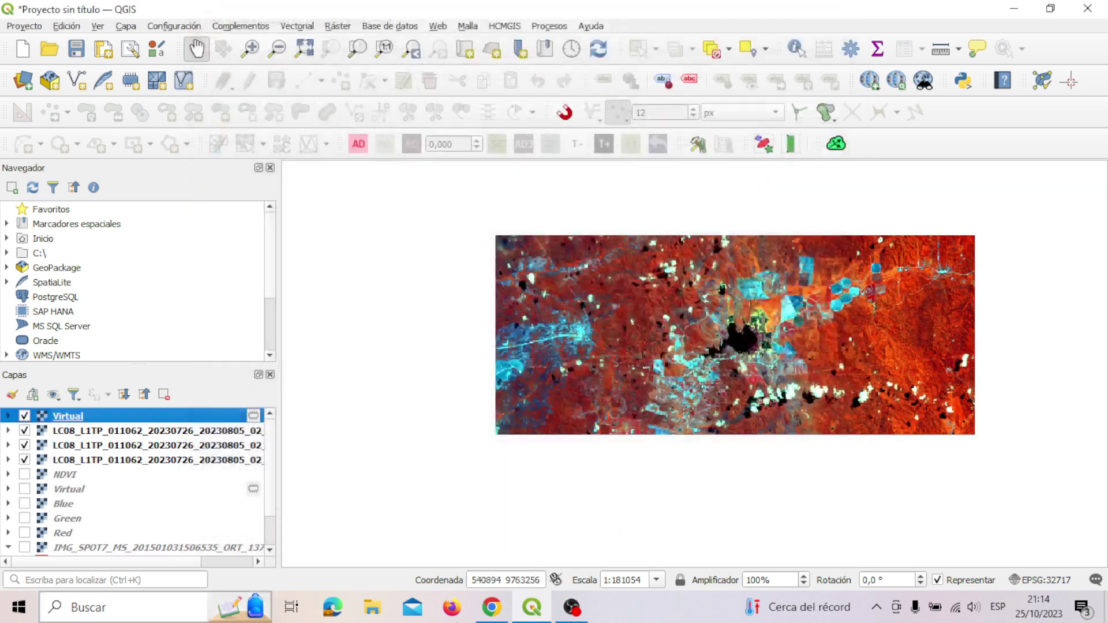
scroll(787, 285, up, 1)
scroll(787, 286, down, 1)
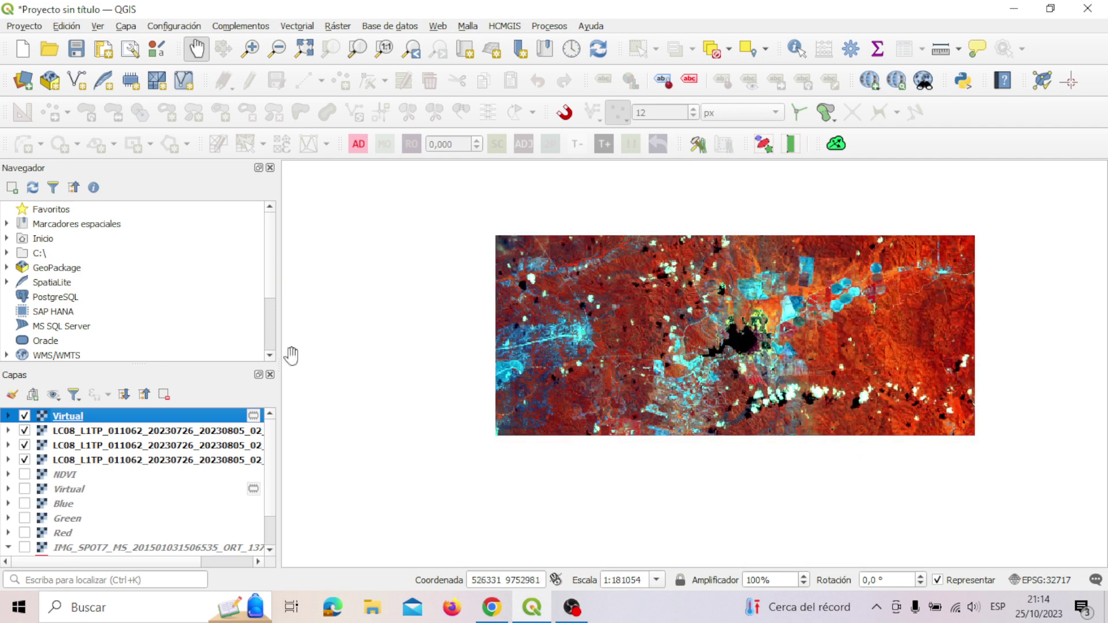
Open the raster calculator and name the output layer NDVI
mouse_move(85, 420)
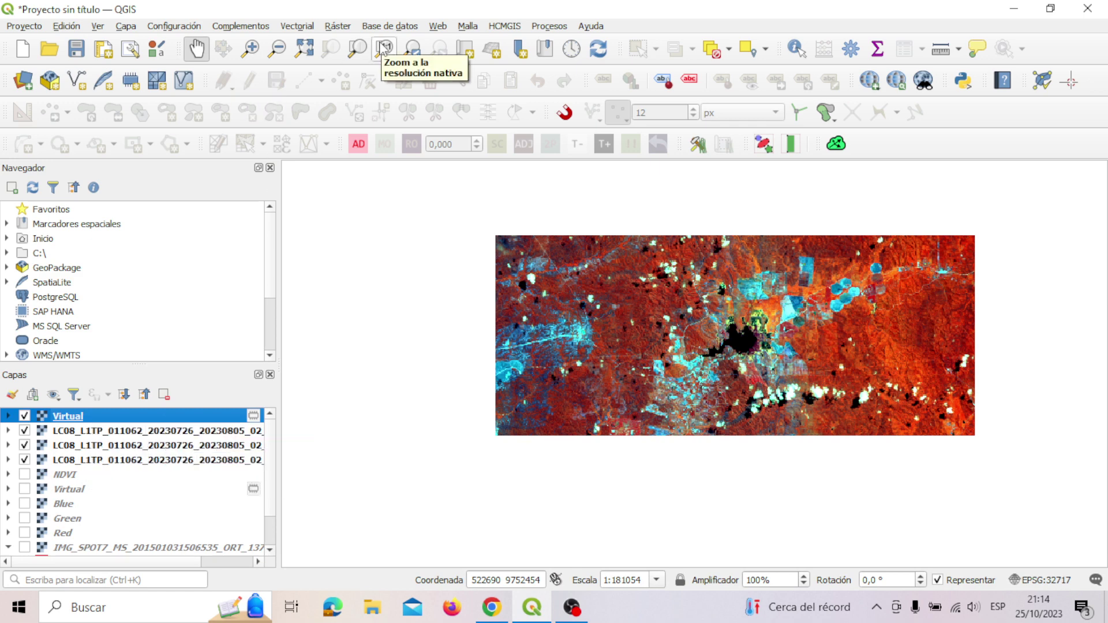
click(338, 26)
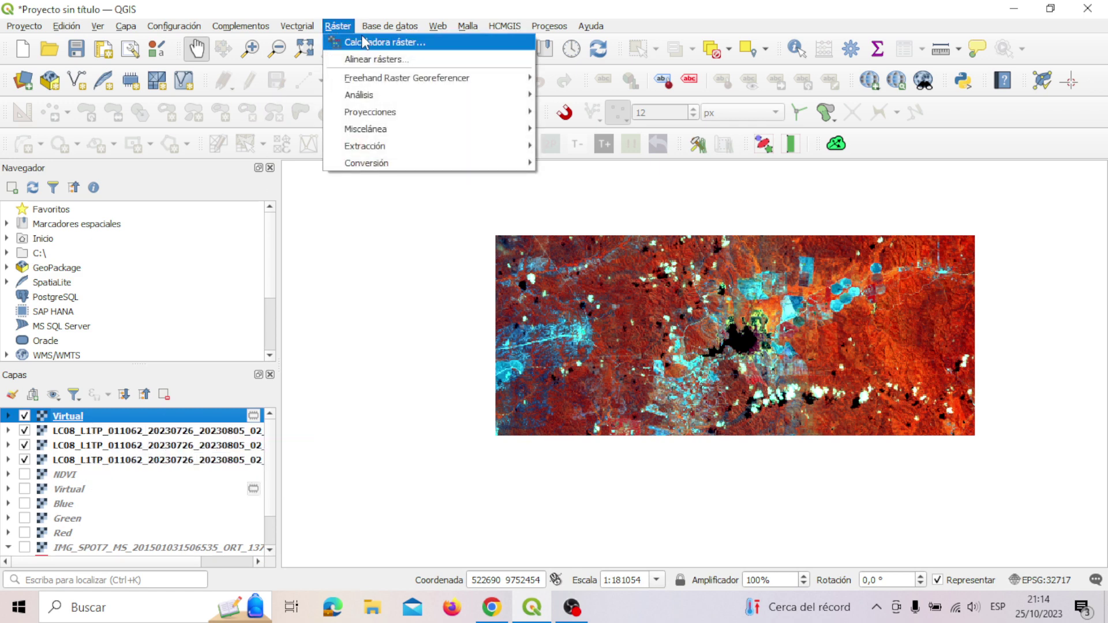
click(378, 43)
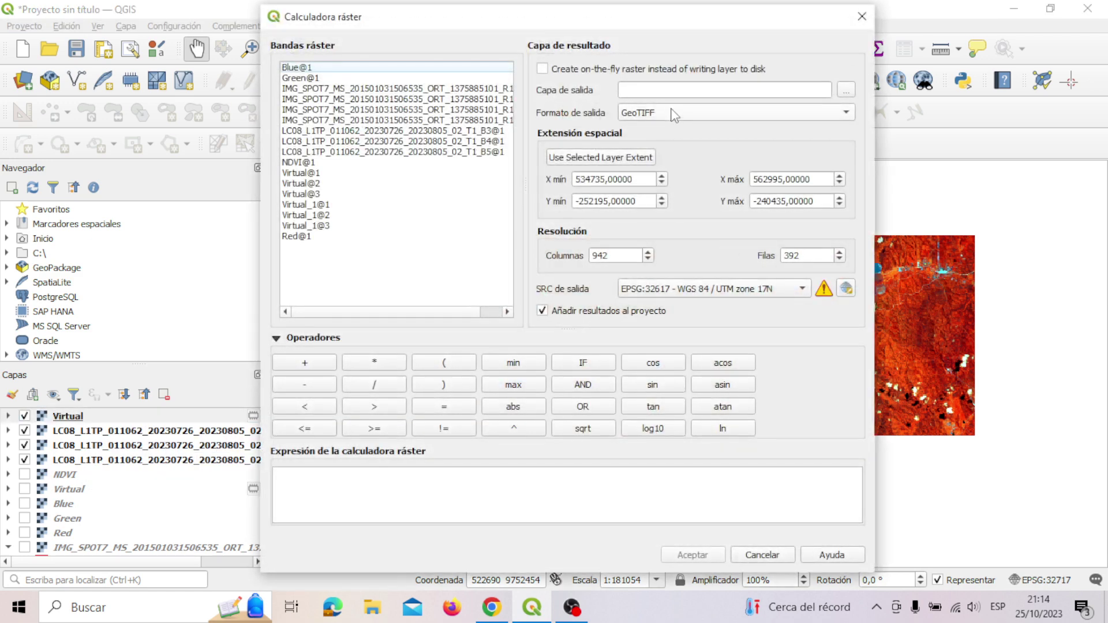
click(672, 90)
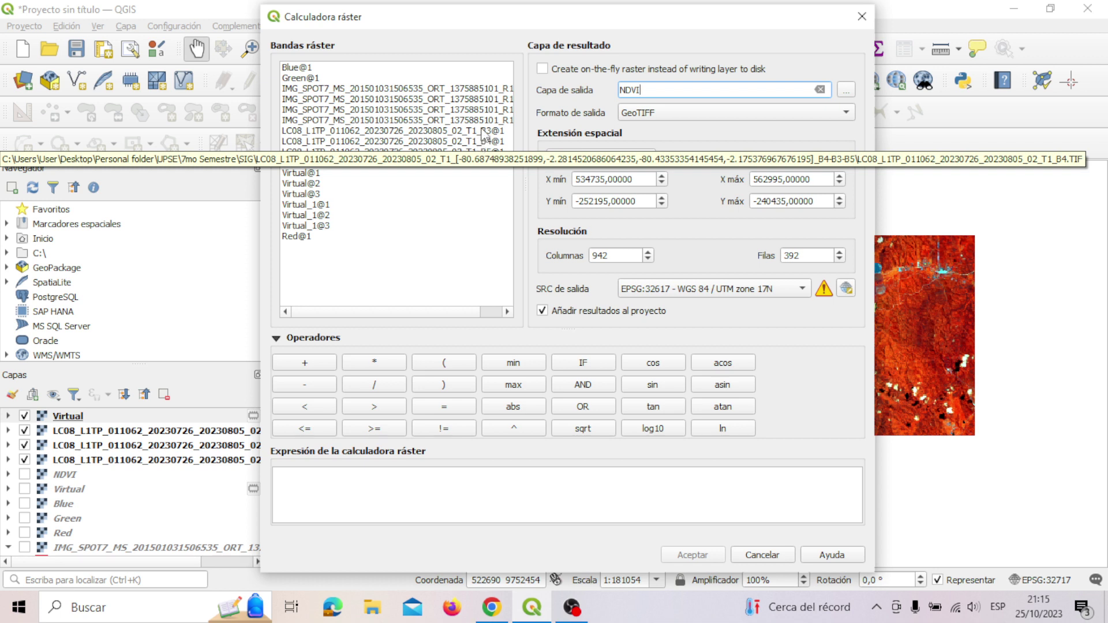
Enter the parenthesised difference of the LC08 T1_B3@1 and T1_B5@1 bands as the expression's numerator
click(474, 132)
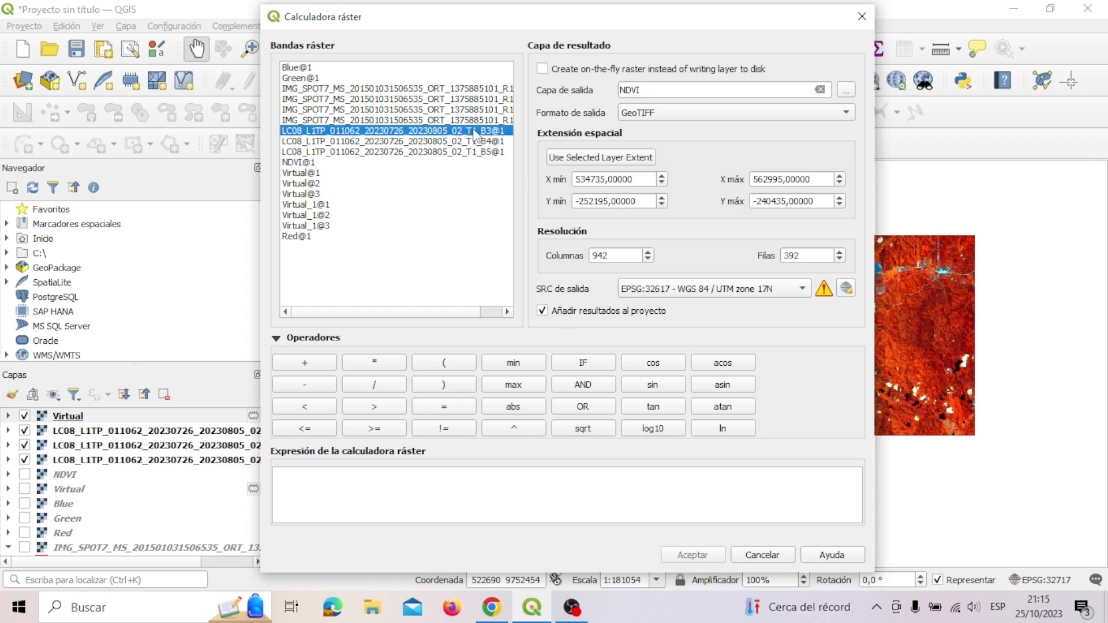
click(441, 363)
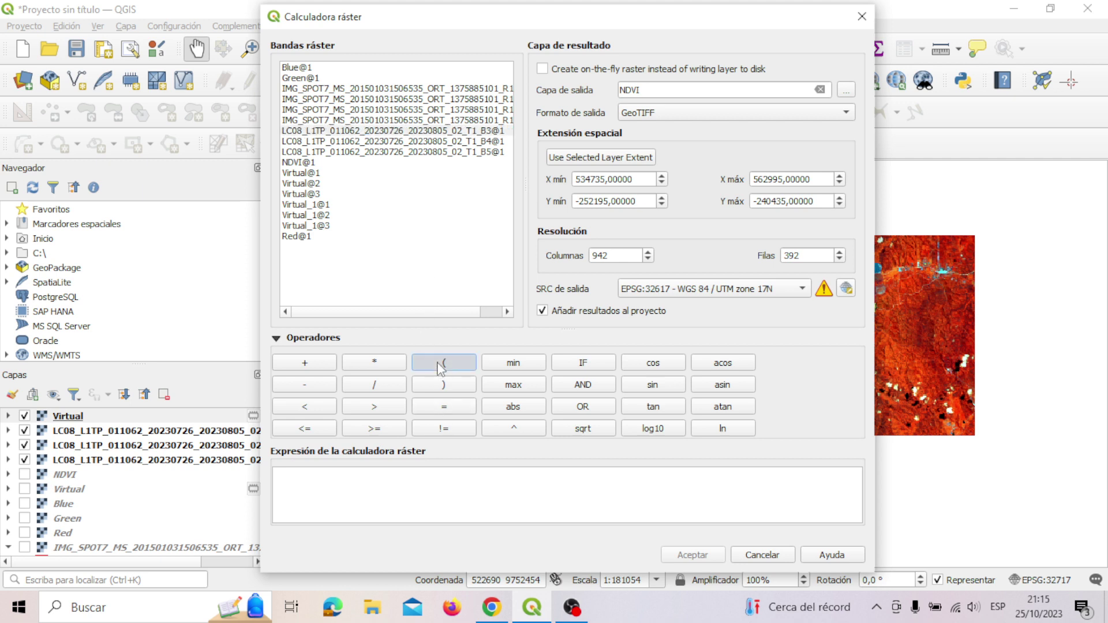
double_click(434, 133)
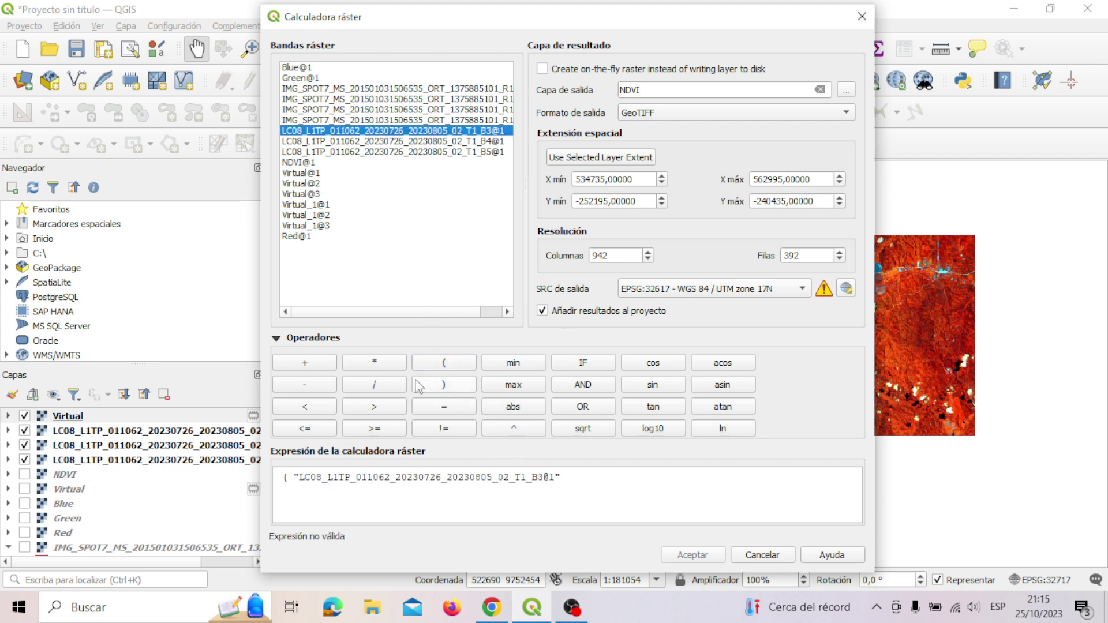
click(304, 385)
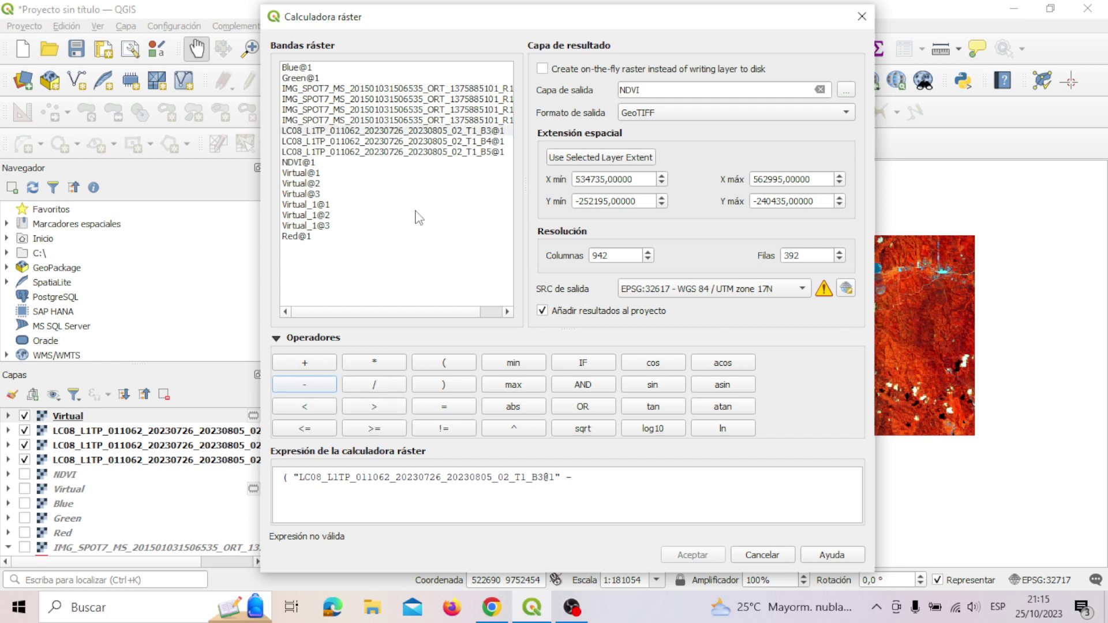
double_click(440, 151)
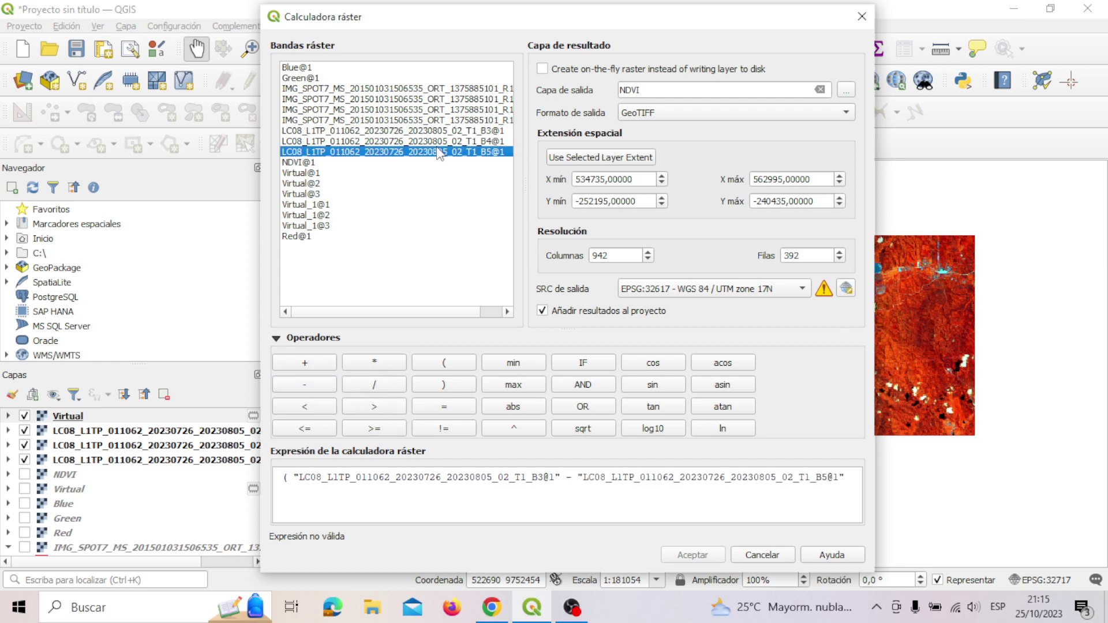
click(445, 385)
Divide the expression by the parenthesised sum of the LC08 T1_B3@1 and T1_B5@1 bands and run the raster calculation
click(396, 387)
click(463, 365)
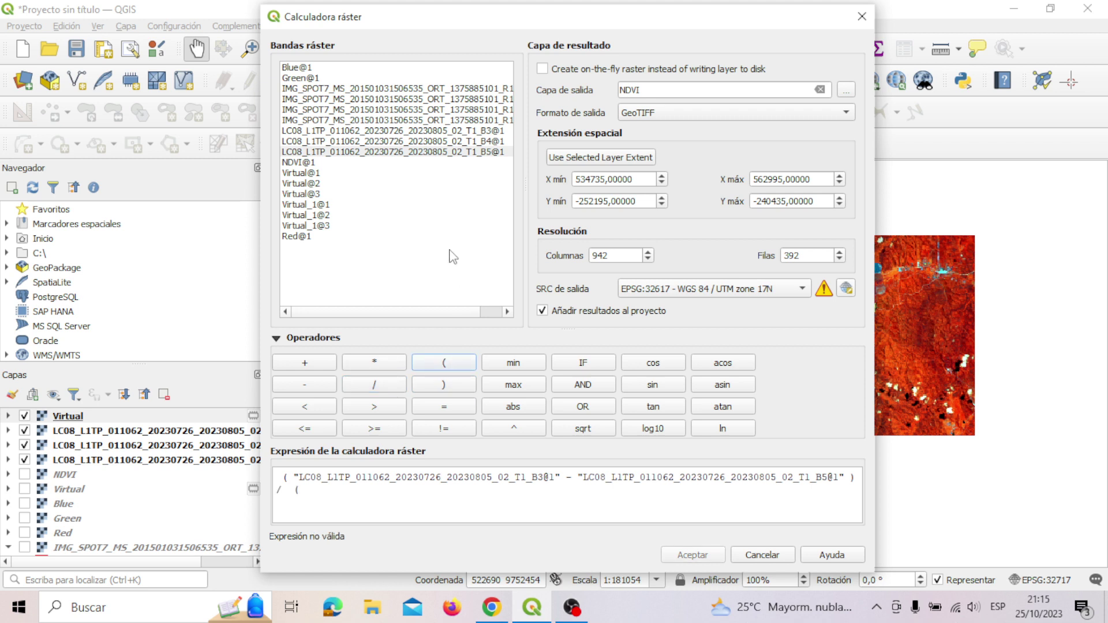
double_click(423, 134)
click(323, 362)
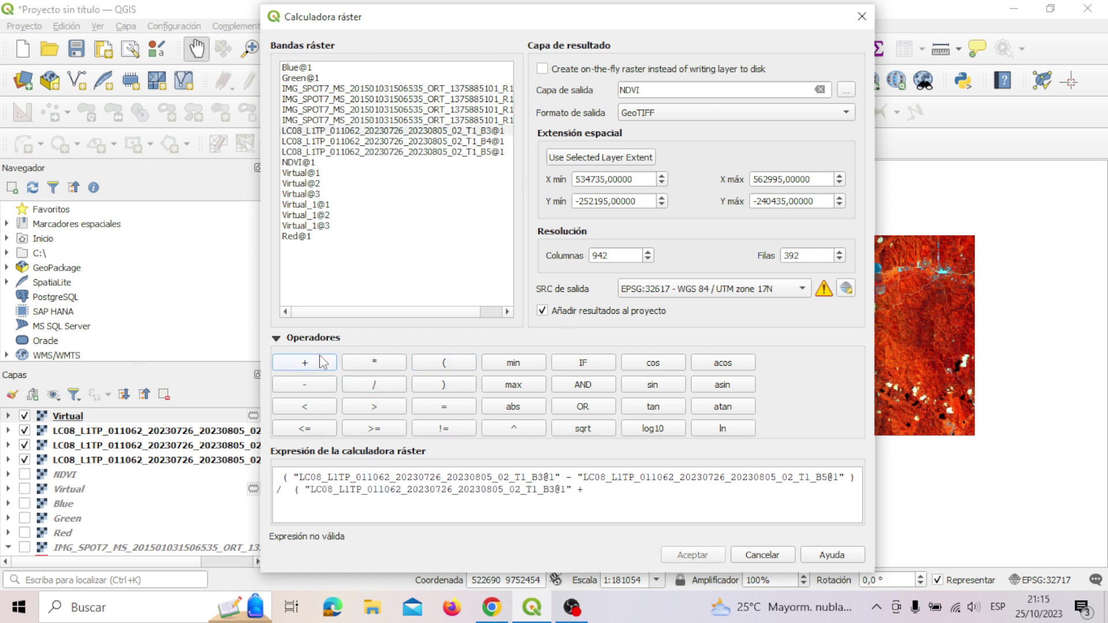
double_click(405, 151)
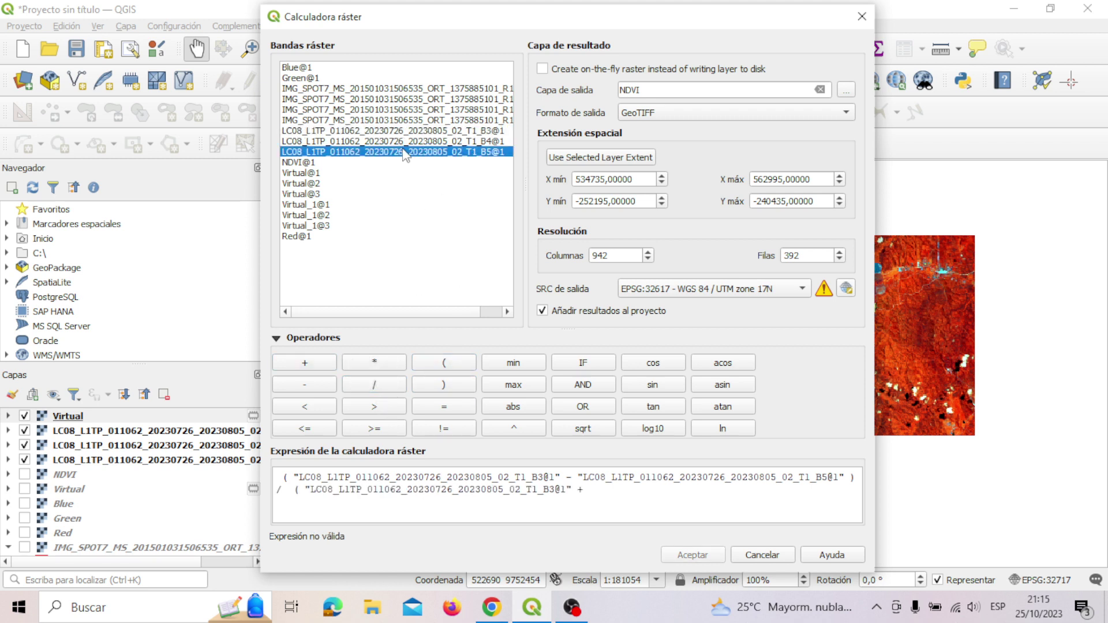
click(447, 386)
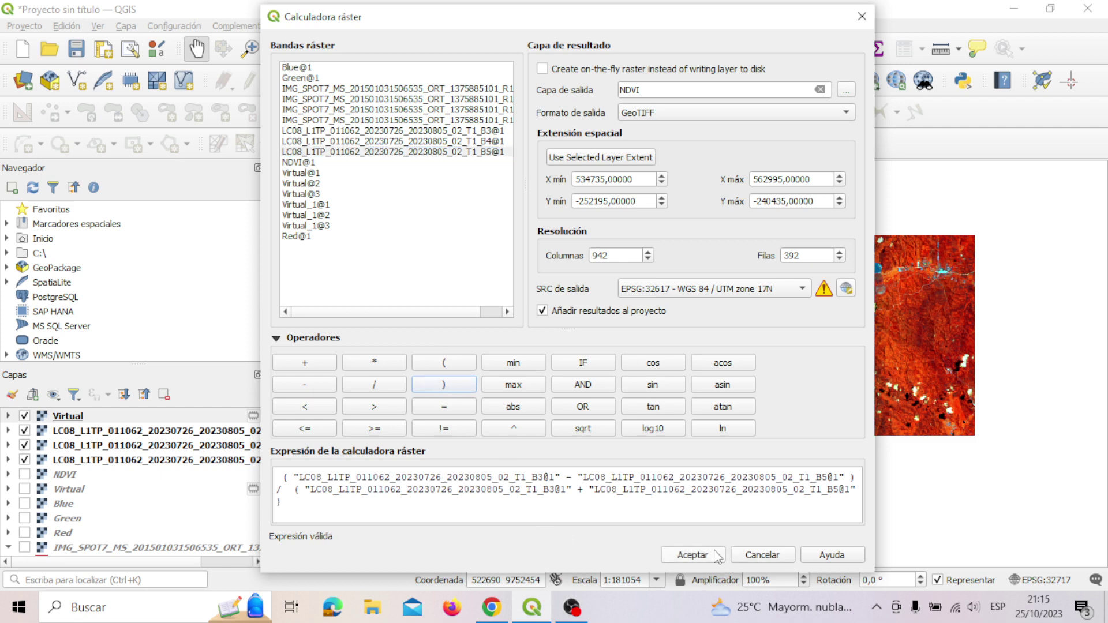
click(666, 555)
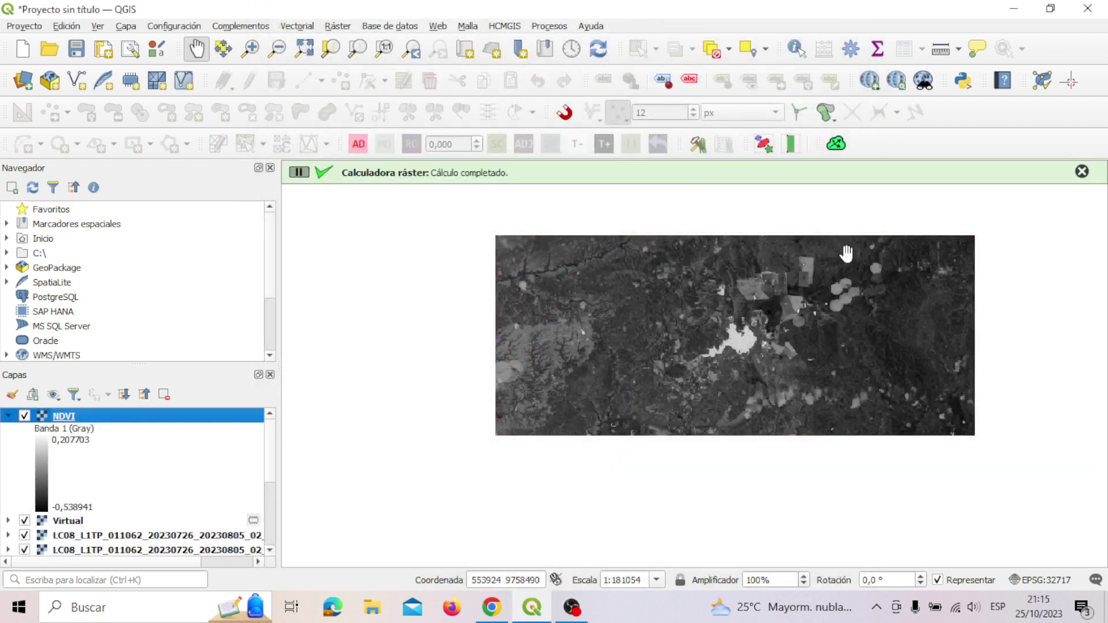
Render the new NDVI layer as single-band pseudocolour with the white-to-green ramp, apply it, and collapse the layer's legend
scroll(762, 267, up, 1)
scroll(750, 274, down, 1)
right_click(66, 416)
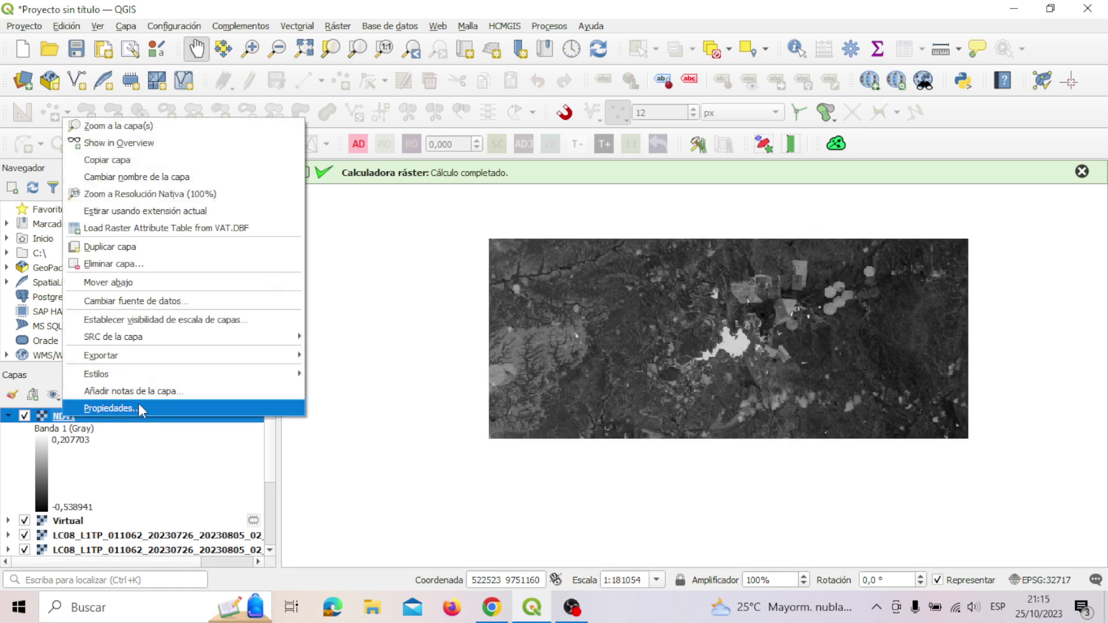
click(138, 403)
click(521, 59)
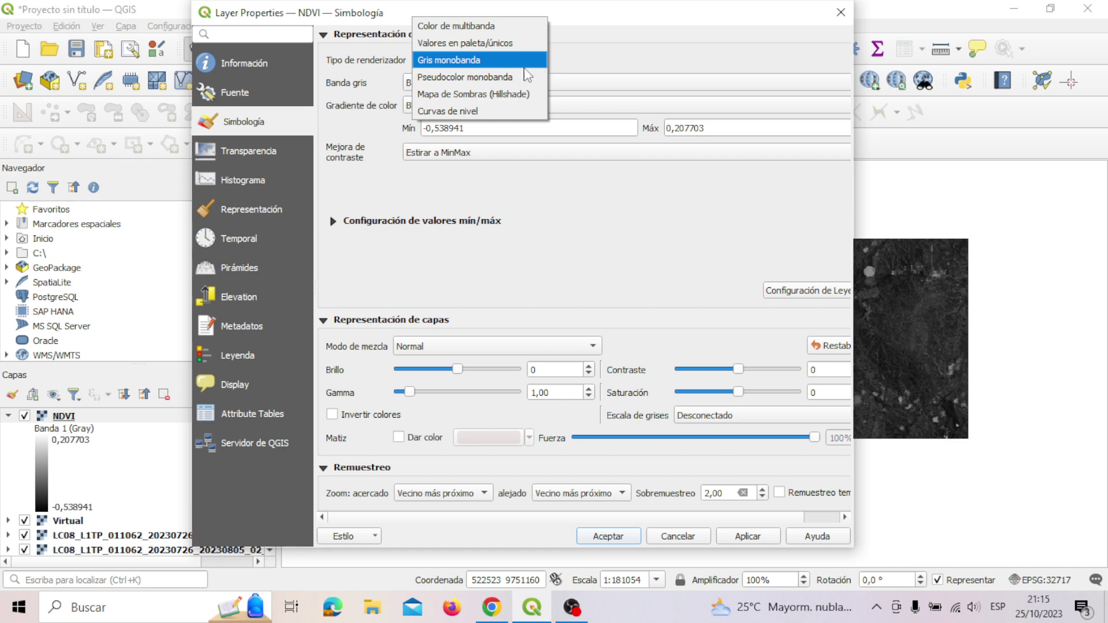
click(507, 79)
click(834, 175)
click(861, 12)
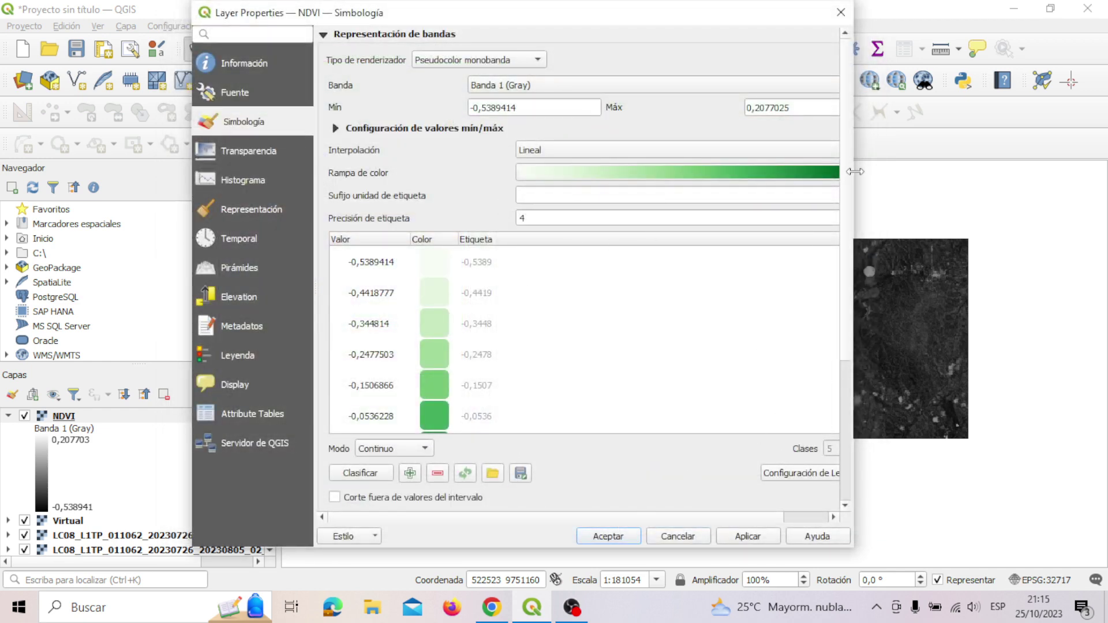
scroll(709, 517, right, 2)
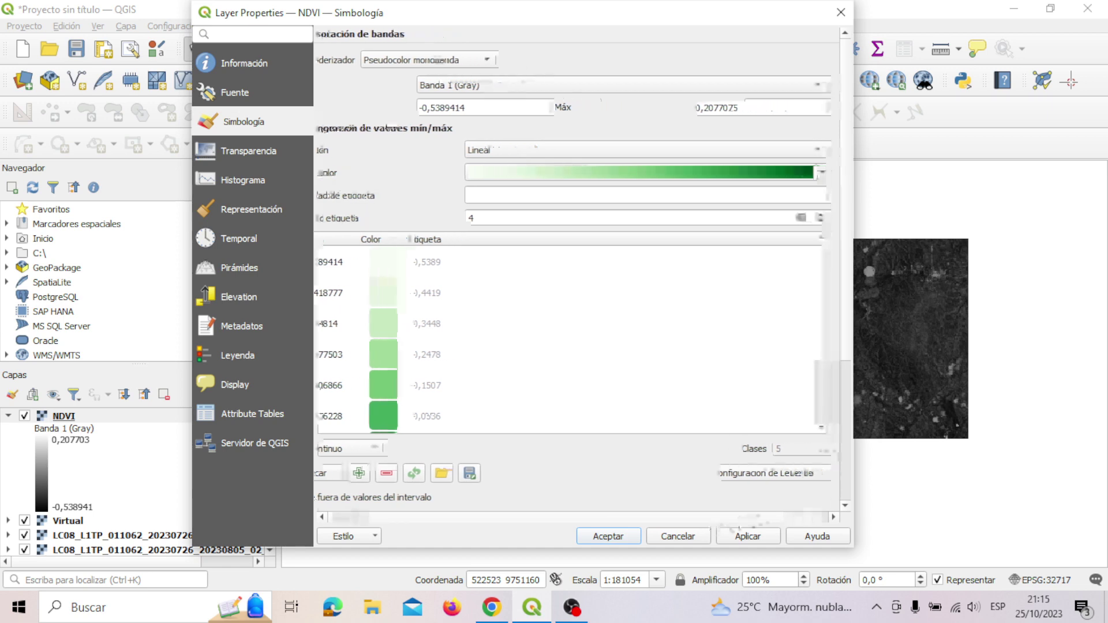
click(739, 538)
click(608, 536)
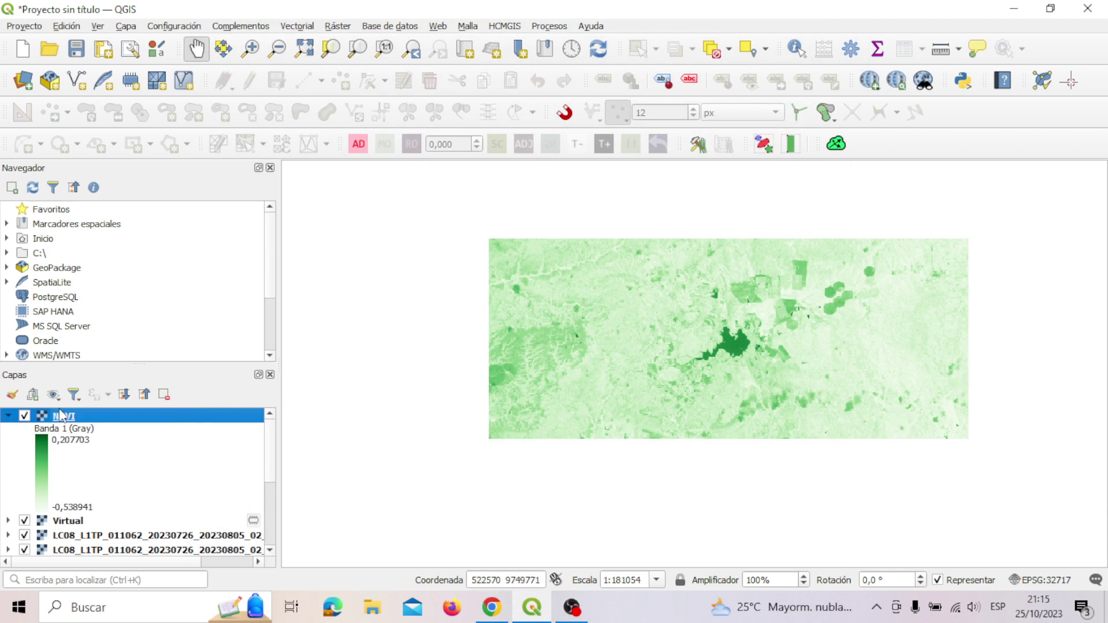
click(9, 417)
Examine the circular fields, cultivated plots and dark water body in the green NDVI raster at close and full-extent scales
scroll(906, 319, up, 1)
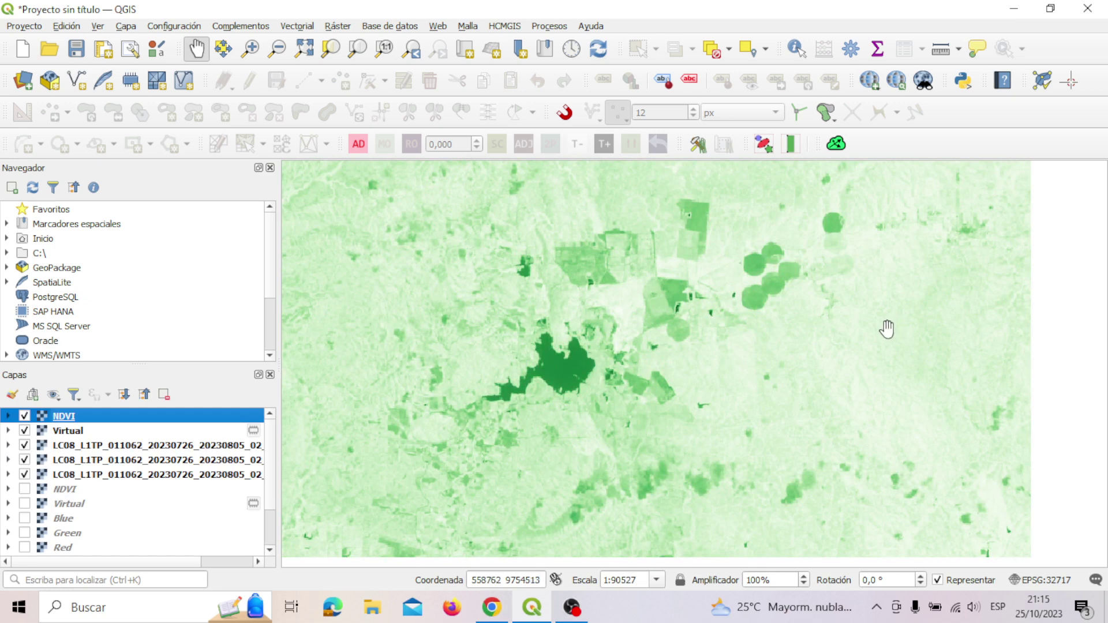
scroll(884, 327, down, 1)
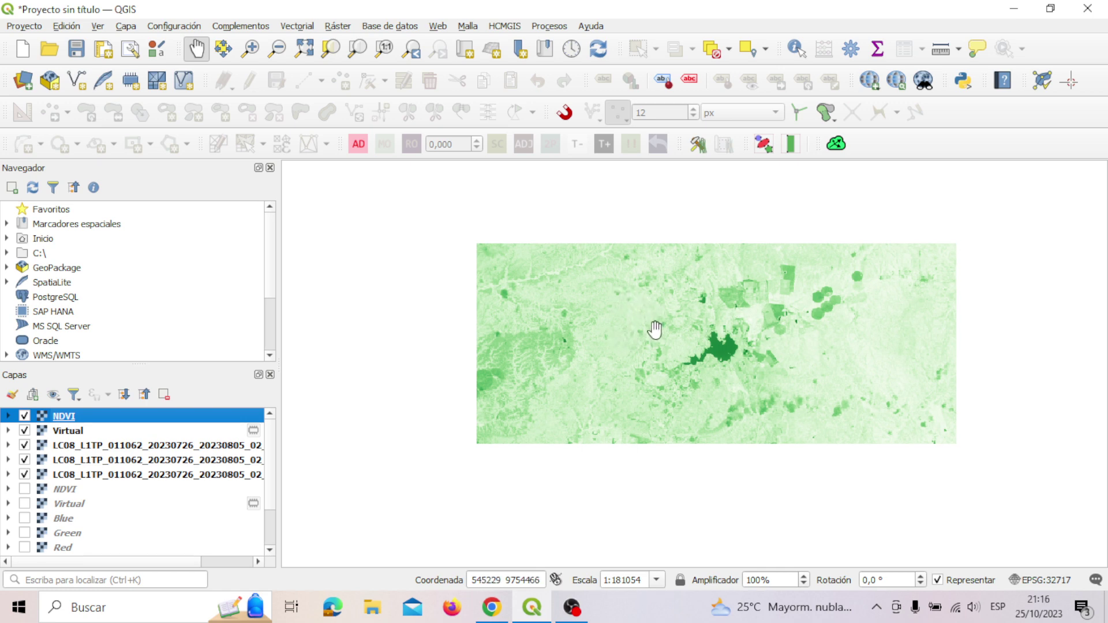
scroll(844, 302, up, 2)
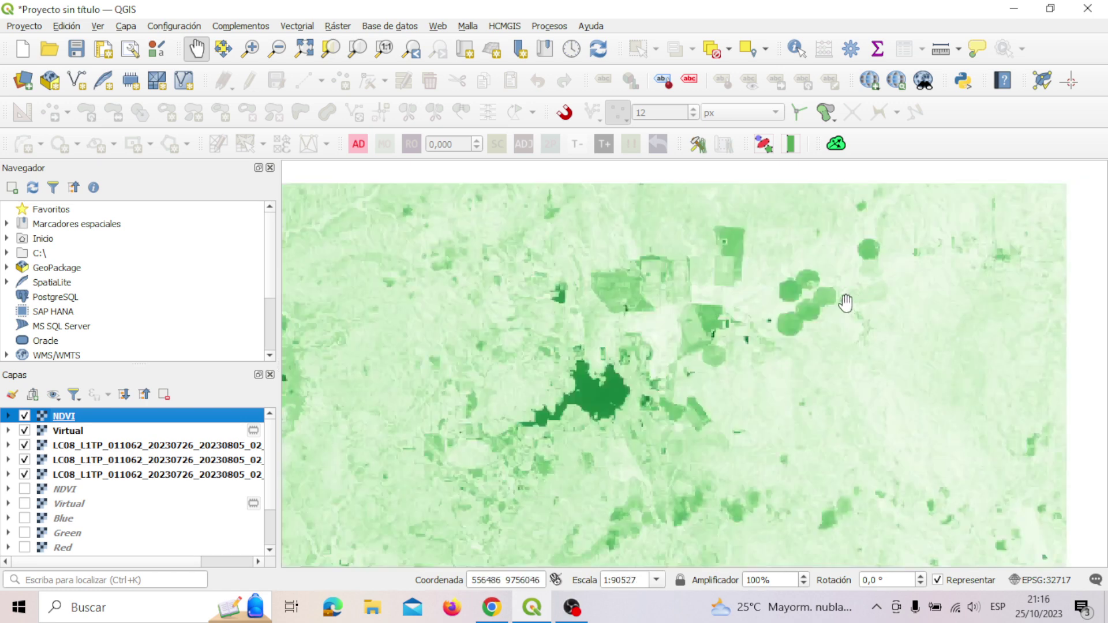
scroll(785, 315, up, 1)
scroll(775, 321, down, 1)
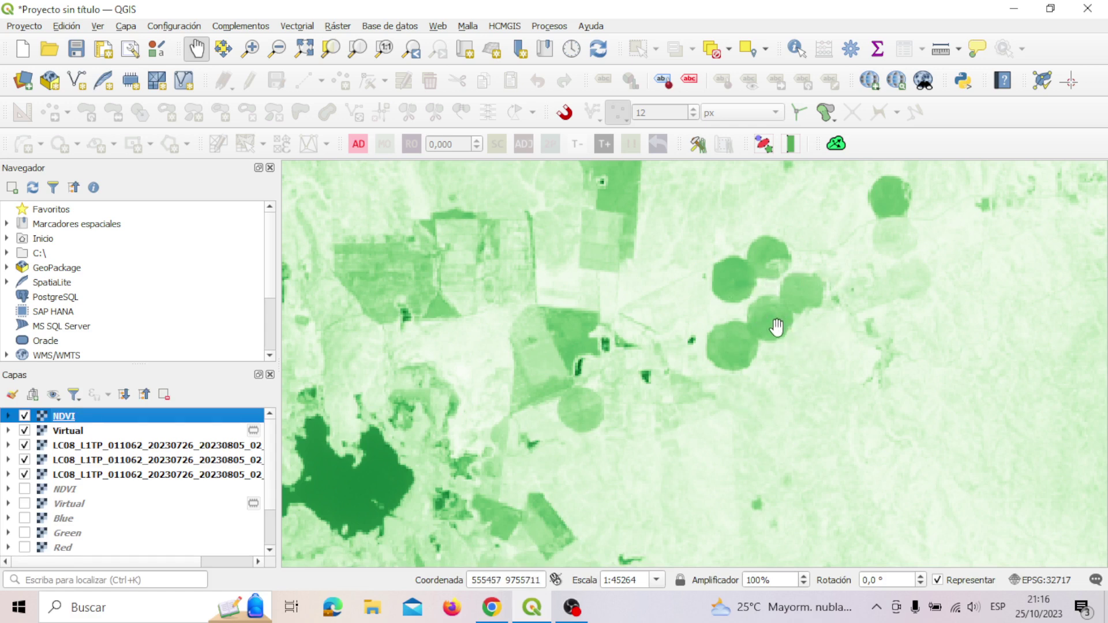
scroll(774, 298, up, 2)
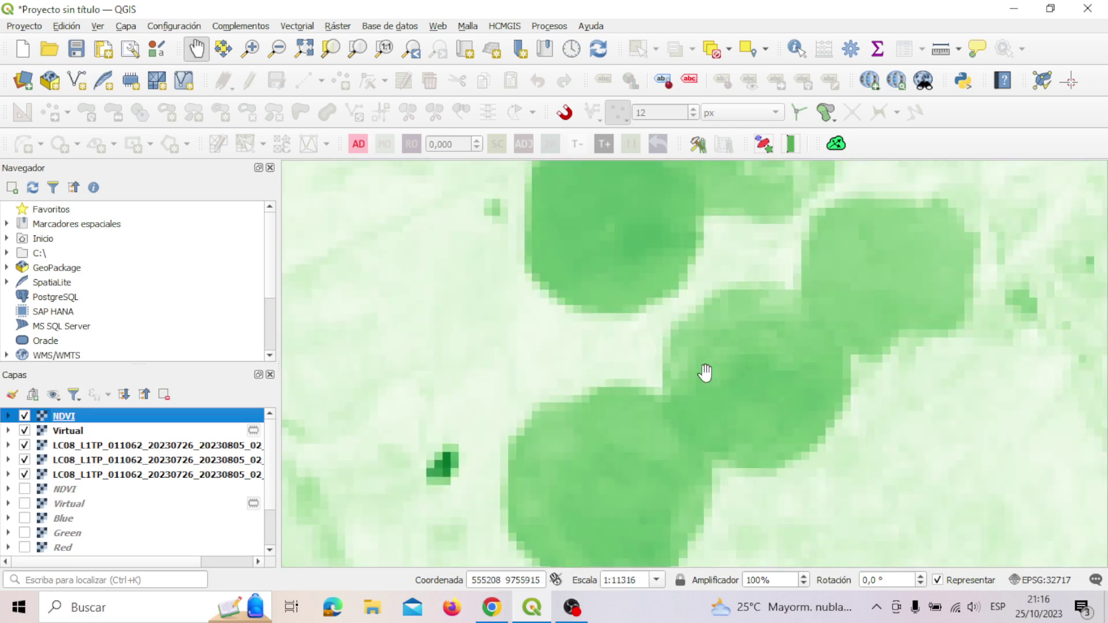
scroll(807, 421, up, 1)
scroll(805, 398, down, 1)
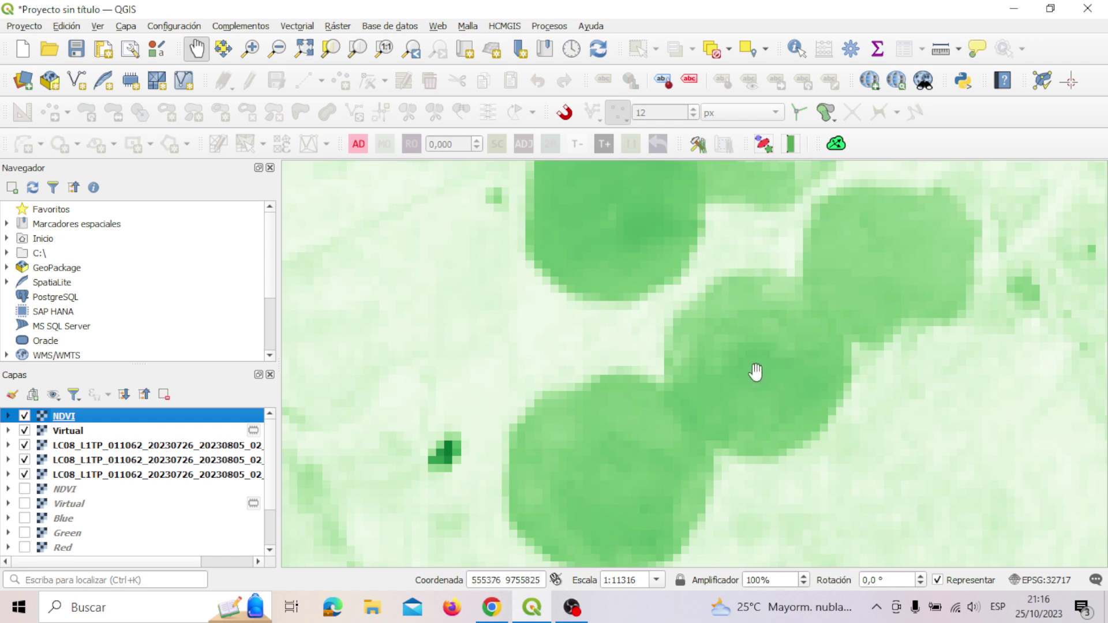
scroll(759, 371, down, 3)
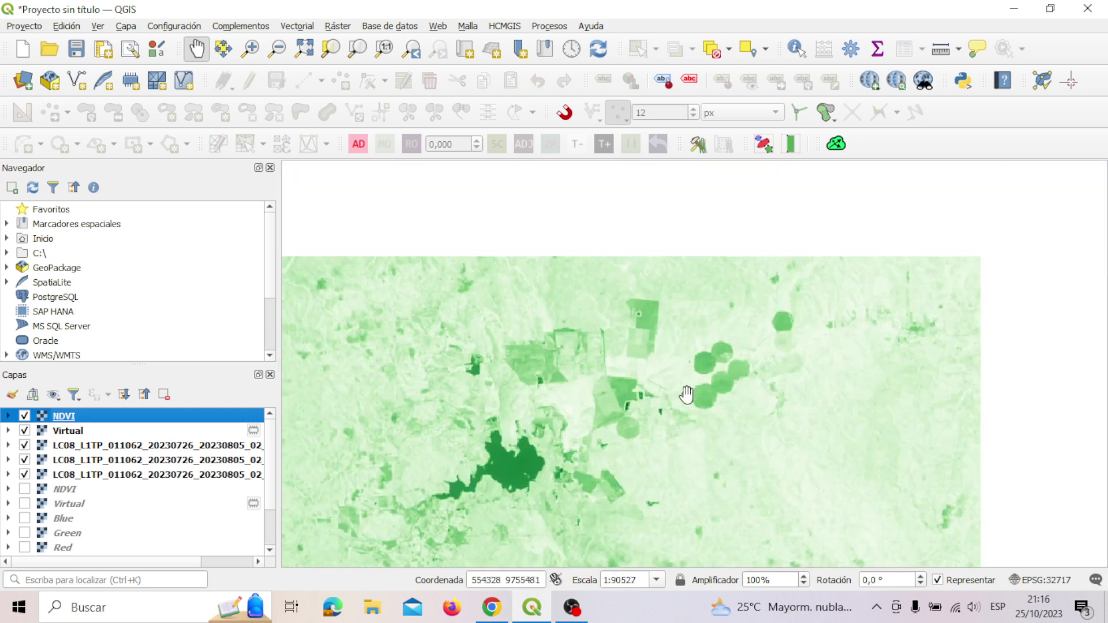
scroll(740, 416, up, 1)
scroll(740, 414, down, 1)
scroll(800, 466, down, 1)
scroll(668, 430, down, 1)
scroll(695, 457, up, 1)
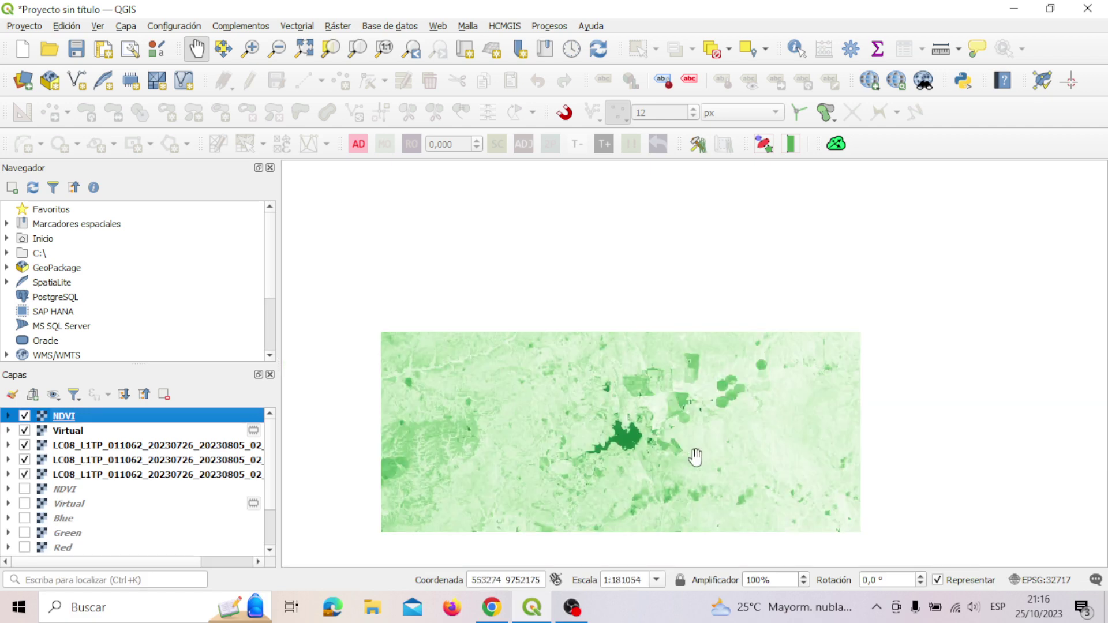
scroll(695, 457, up, 1)
scroll(694, 456, down, 1)
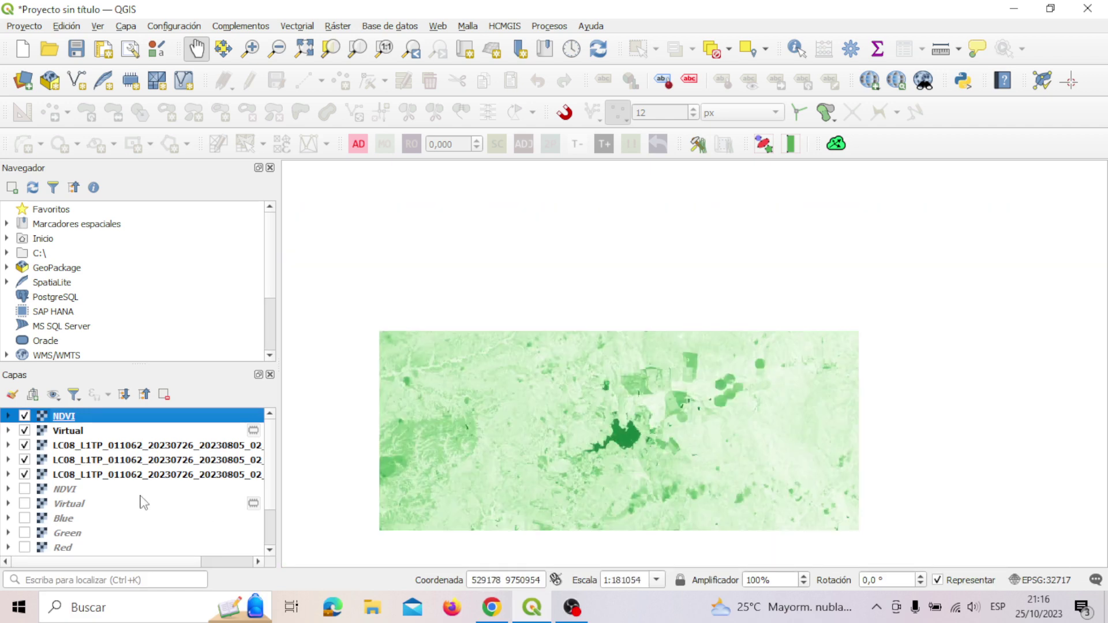
Turn on the visibility of the older NDVI, Virtual, Blue, Green, Red and IMG_SPOT7 layers
scroll(144, 502, down, 1)
click(24, 450)
click(25, 465)
click(25, 479)
click(25, 495)
click(24, 509)
click(24, 523)
Locate the SPOT7 image on the map and compare its position and extent with the Landsat NDVI raster
scroll(716, 459, down, 6)
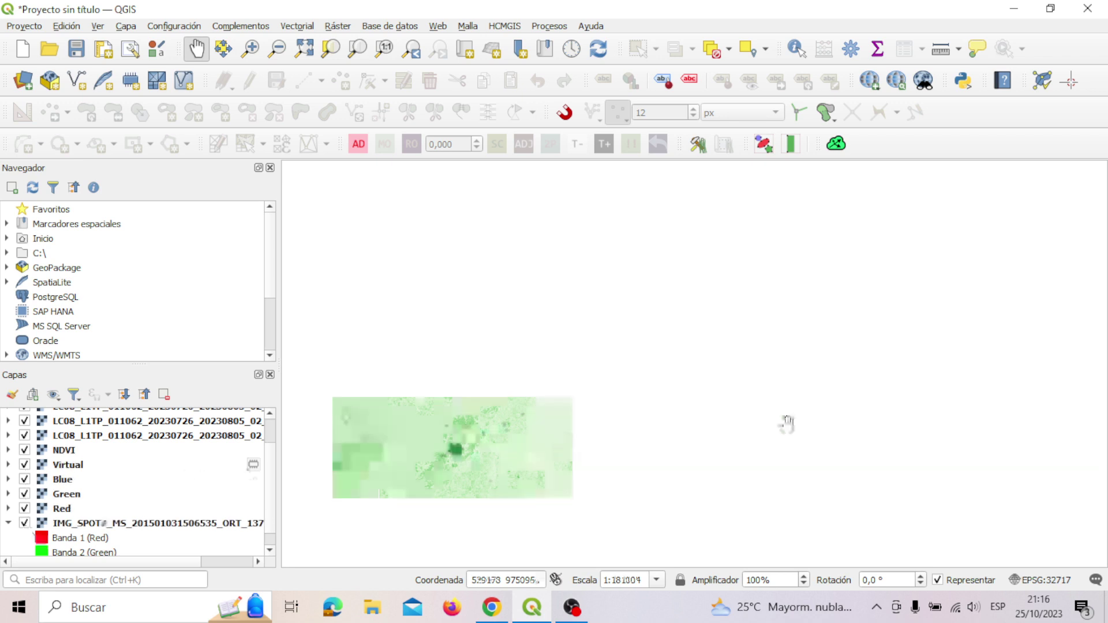
drag(807, 475, 743, 439)
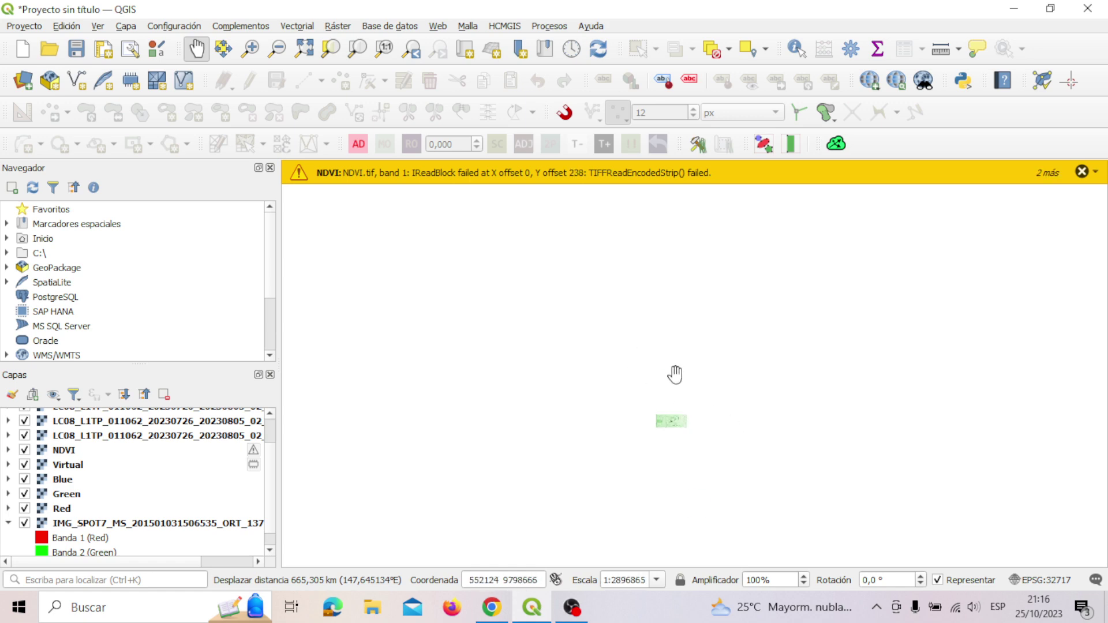
scroll(667, 426, up, 5)
scroll(808, 319, up, 1)
scroll(804, 359, up, 1)
scroll(799, 359, down, 1)
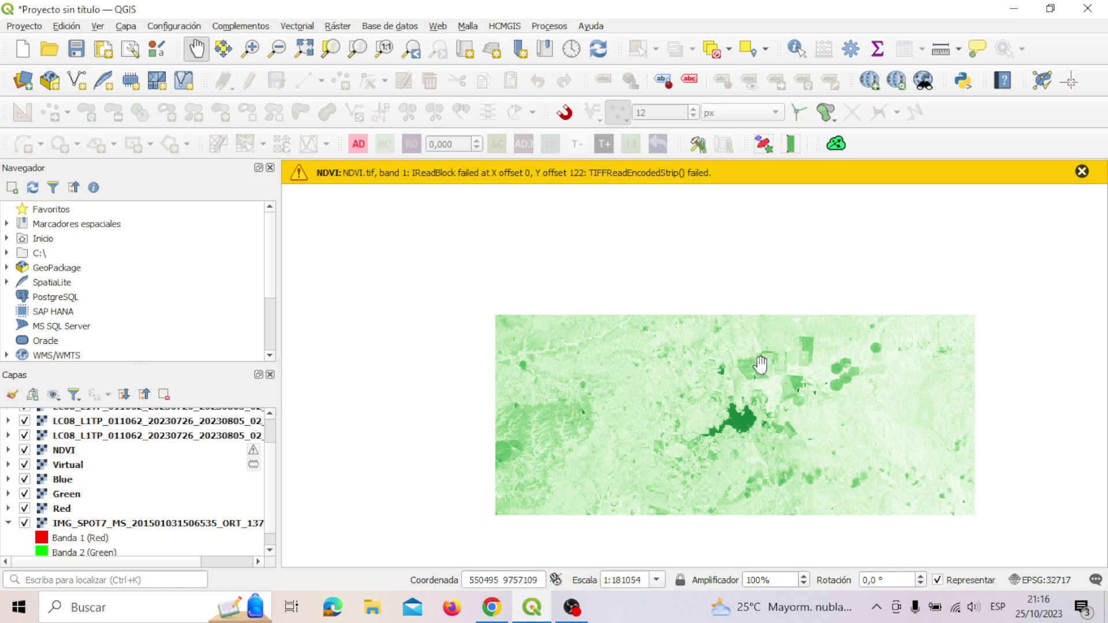
click(1082, 172)
scroll(755, 400, up, 1)
scroll(755, 400, down, 1)
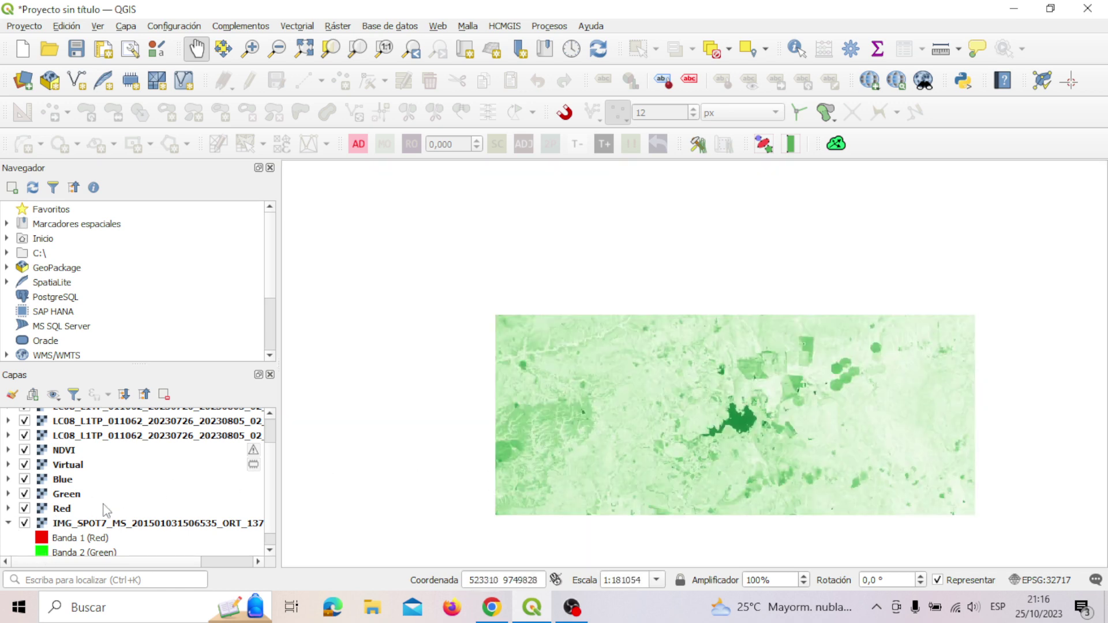
scroll(106, 510, up, 1)
scroll(743, 438, down, 6)
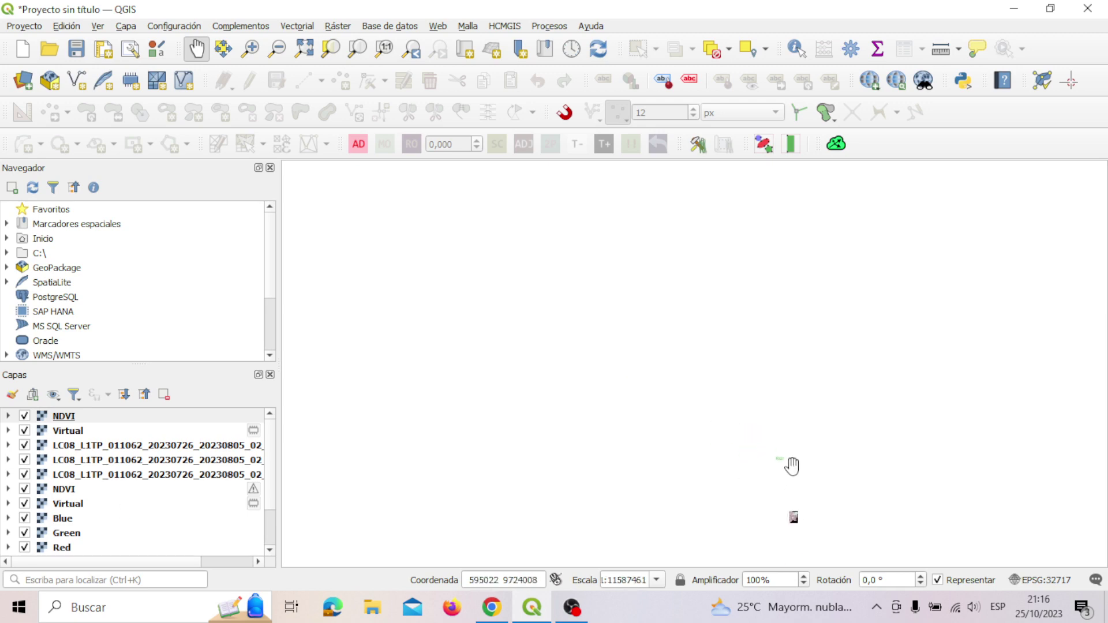
scroll(779, 456, up, 6)
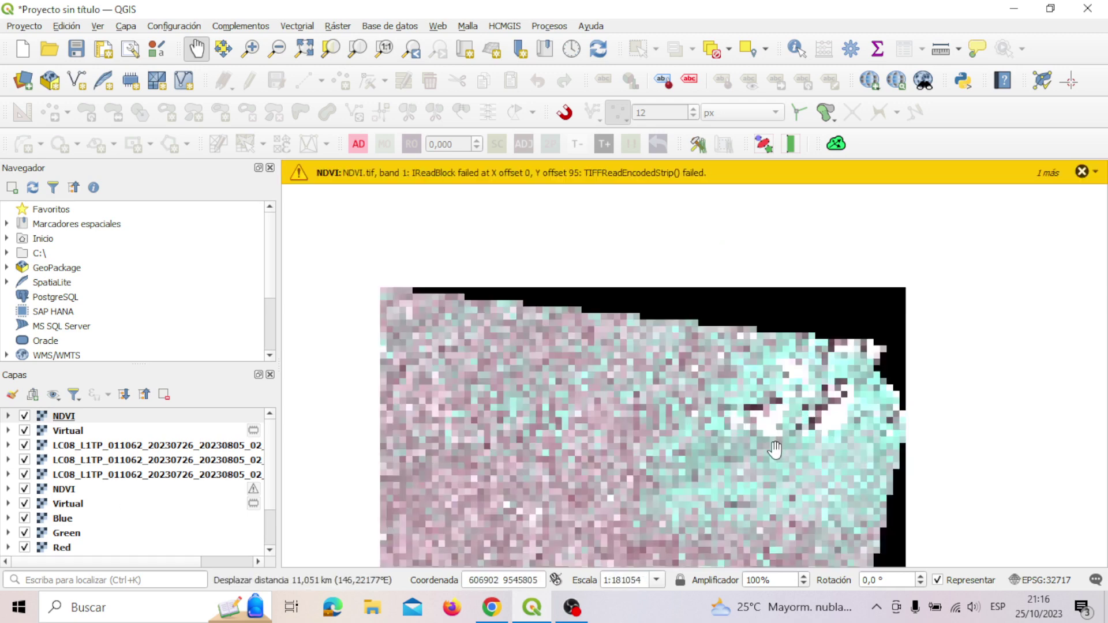
scroll(777, 448, down, 1)
scroll(95, 501, down, 2)
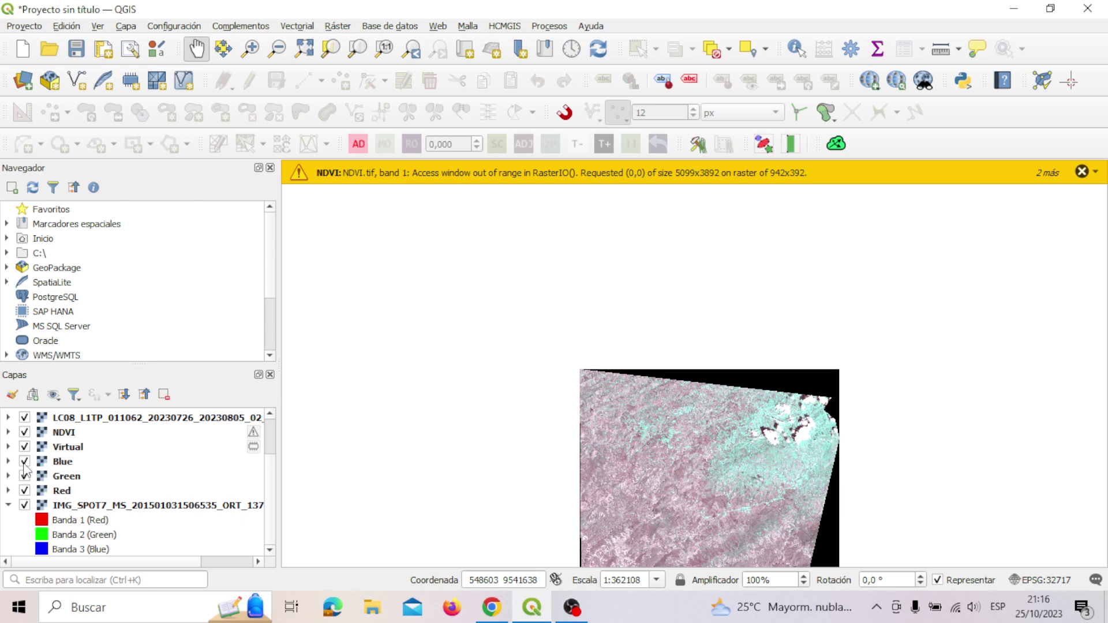